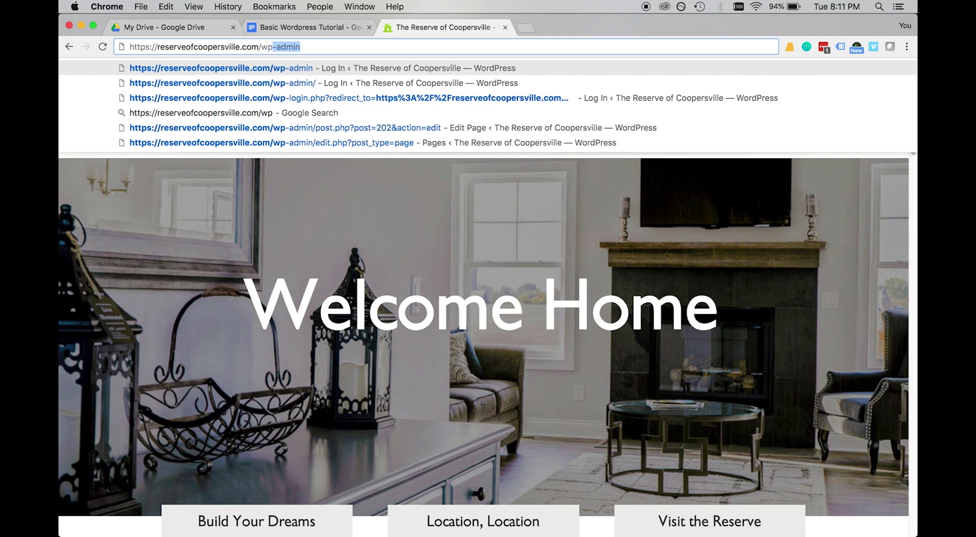
Step: Open the WordPress admin login page at reserveofcoopersville.com/wp-admin
{"action": "type", "text": "-ad,"}
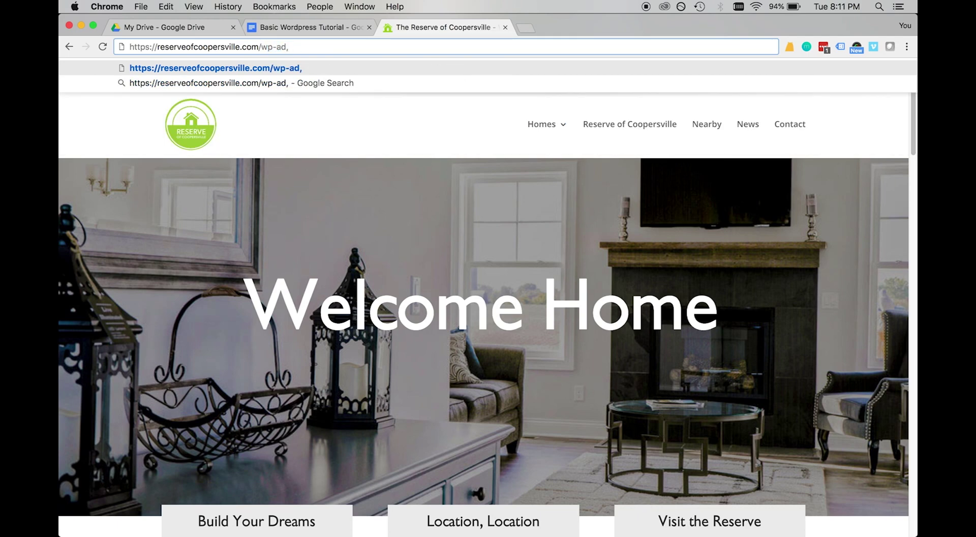
{"action": "key", "text": "BackSpace"}
{"action": "type", "text": "min"}
{"action": "key", "text": "Return"}
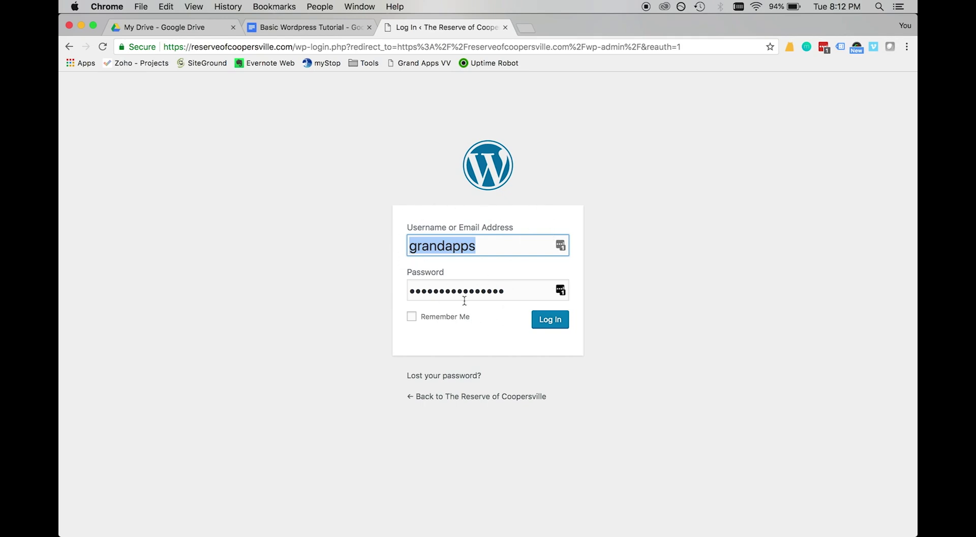
Step: Log in to WordPress with the prefilled credentials, leaving Remember Me off
{"action": "left_click", "coordinate": [411, 316]}
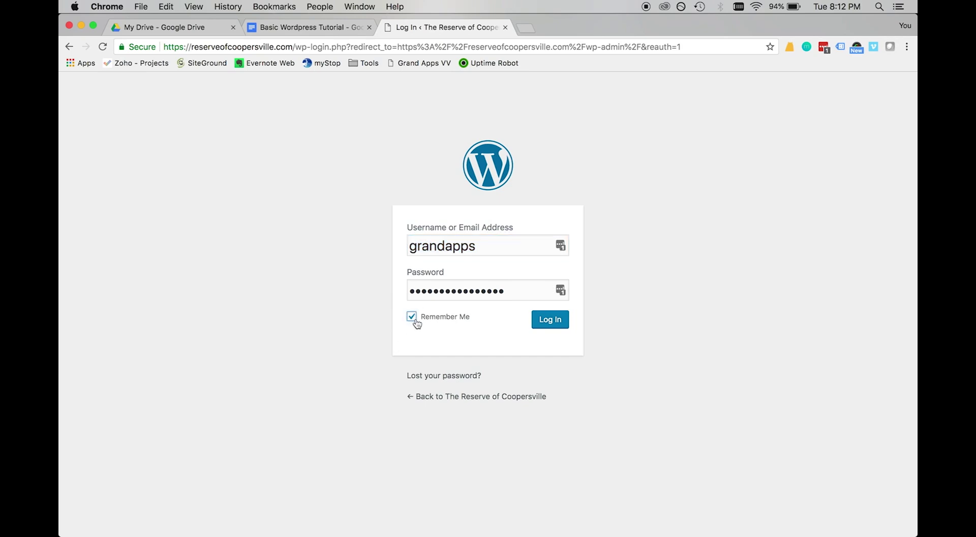
{"action": "left_click", "coordinate": [412, 316]}
{"action": "left_click", "coordinate": [544, 326]}
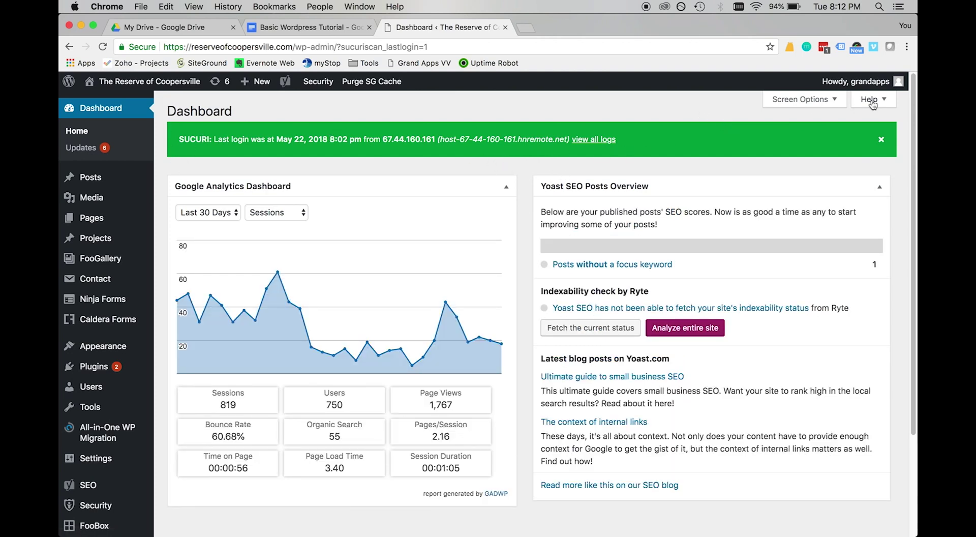
Step: Open the logged-in account's profile and examine its personal options, contact info and account management settings
{"action": "mouse_move", "coordinate": [830, 85]}
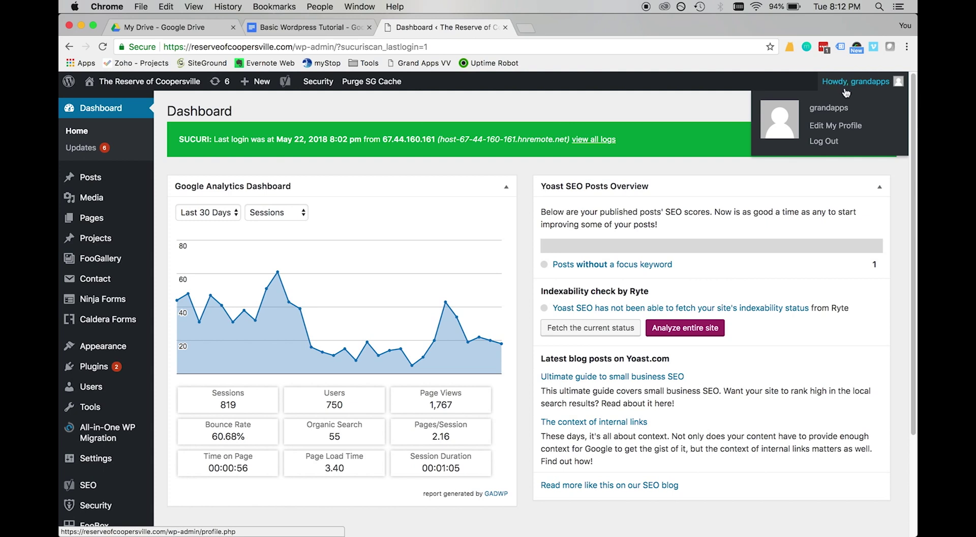
{"action": "left_click", "coordinate": [834, 108]}
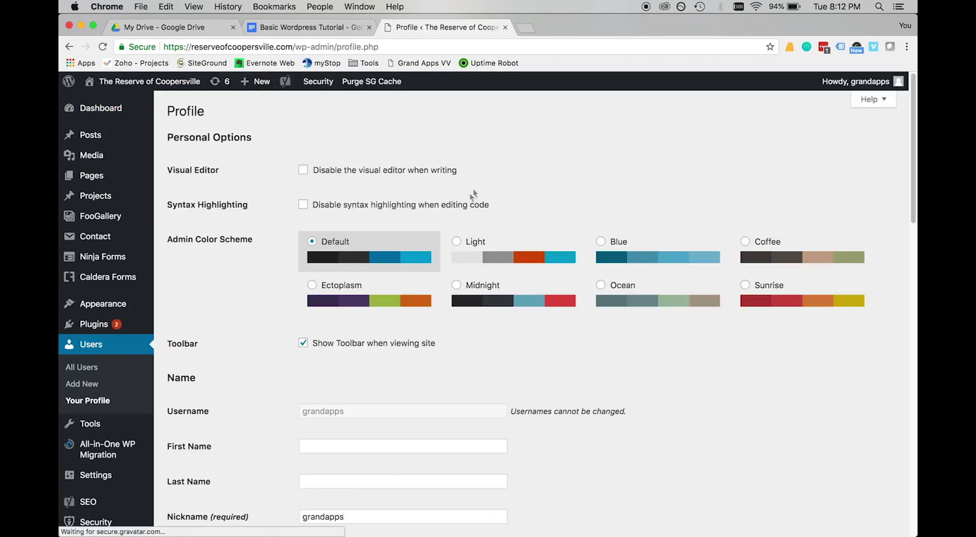
{"action": "scroll", "coordinate": [523, 238], "scroll_direction": "down", "scroll_amount": 10}
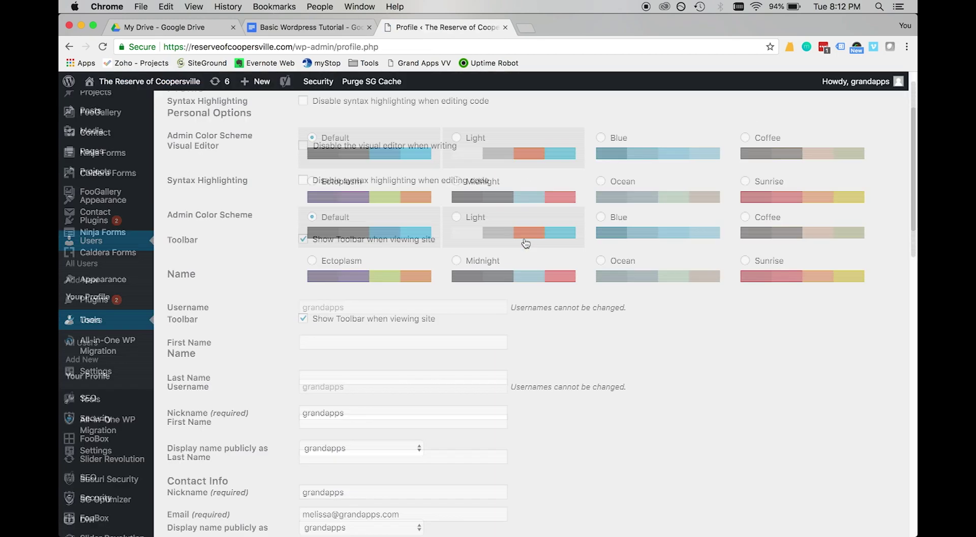
{"action": "left_click_drag", "start_coordinate": [422, 305], "coordinate": [272, 305]}
{"action": "scroll", "coordinate": [270, 300], "scroll_direction": "down", "scroll_amount": 11}
{"action": "scroll", "coordinate": [278, 299], "scroll_direction": "down", "scroll_amount": 2}
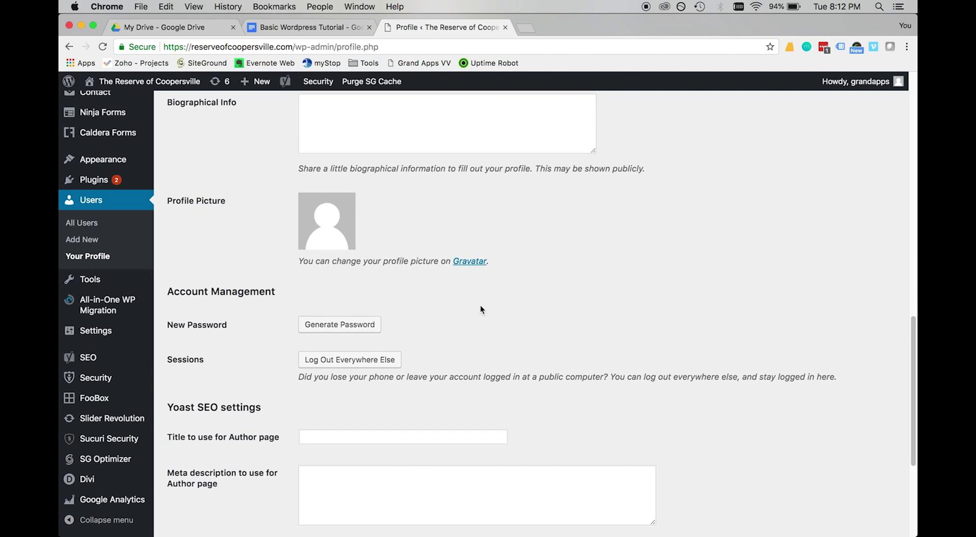
{"action": "scroll", "coordinate": [479, 306], "scroll_direction": "down", "scroll_amount": 1}
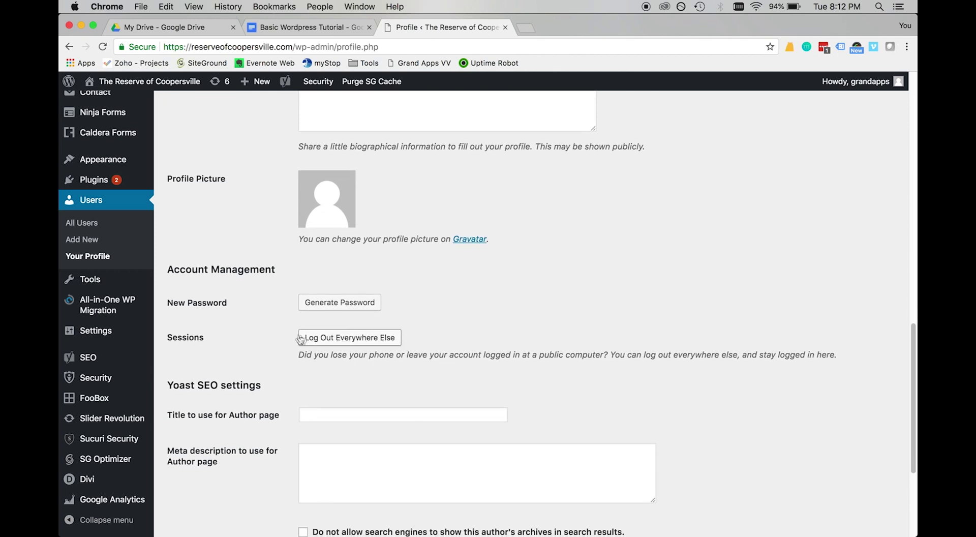
{"action": "scroll", "coordinate": [292, 336], "scroll_direction": "down", "scroll_amount": 1}
{"action": "scroll", "coordinate": [292, 335], "scroll_direction": "up", "scroll_amount": 15}
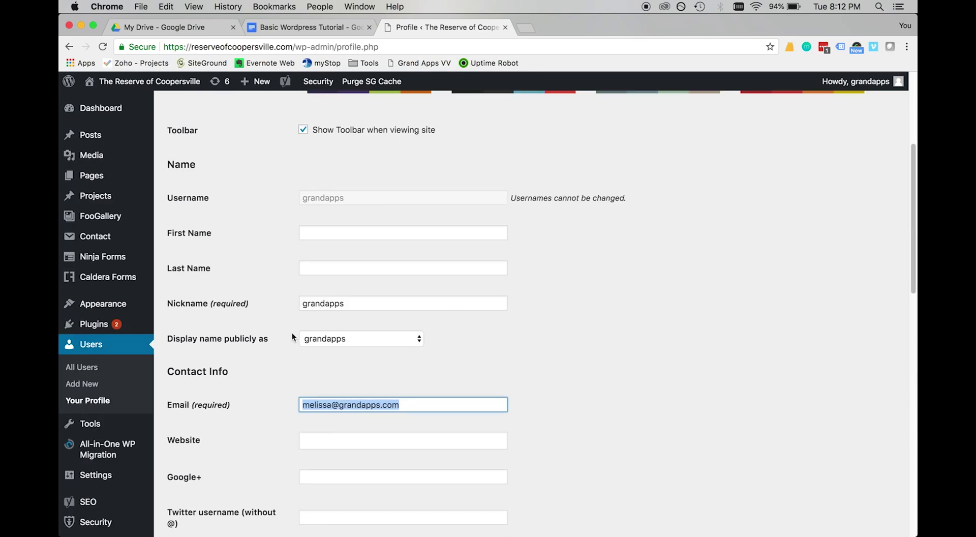
Step: Return to the admin Dashboard and visit the live Reserve of Coopersville site from there
{"action": "mouse_move", "coordinate": [94, 116]}
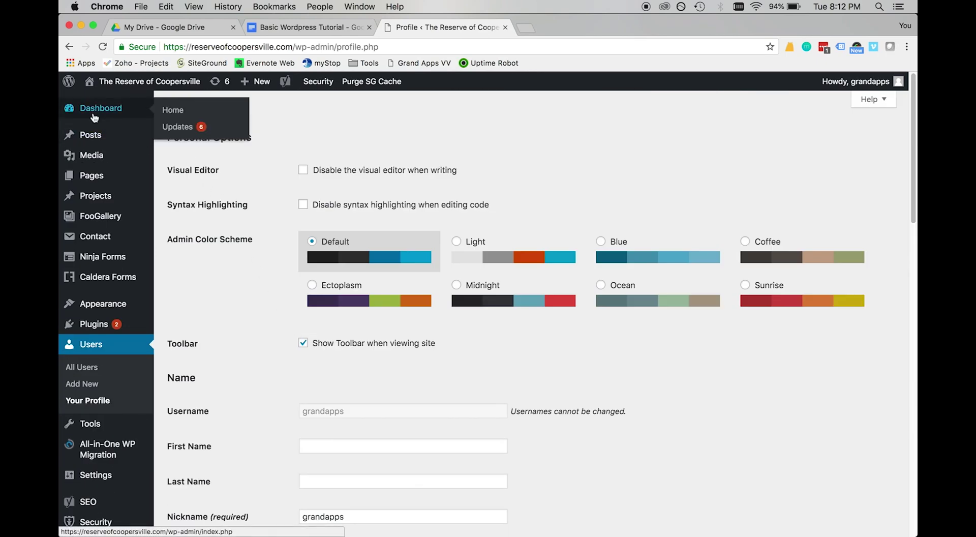
{"action": "left_click", "coordinate": [90, 112]}
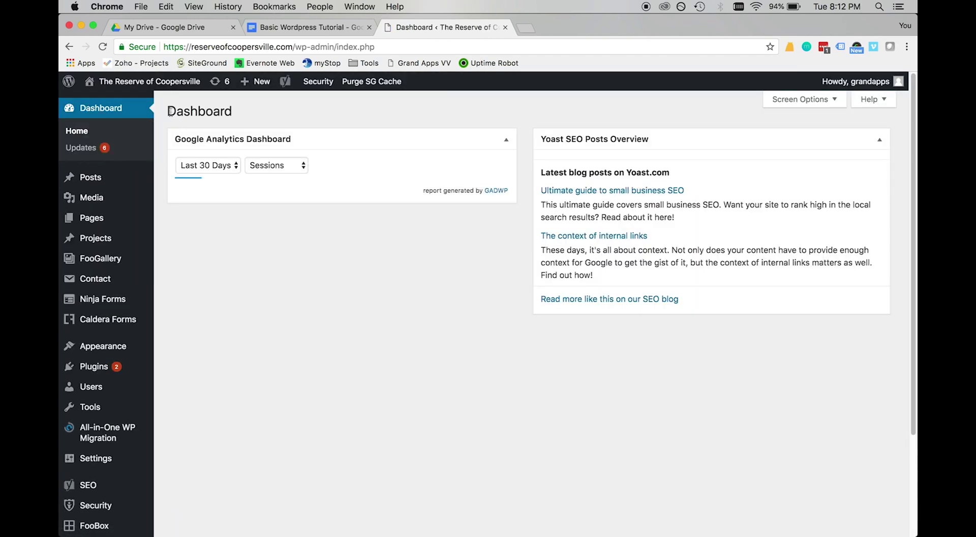
{"action": "mouse_move", "coordinate": [162, 82]}
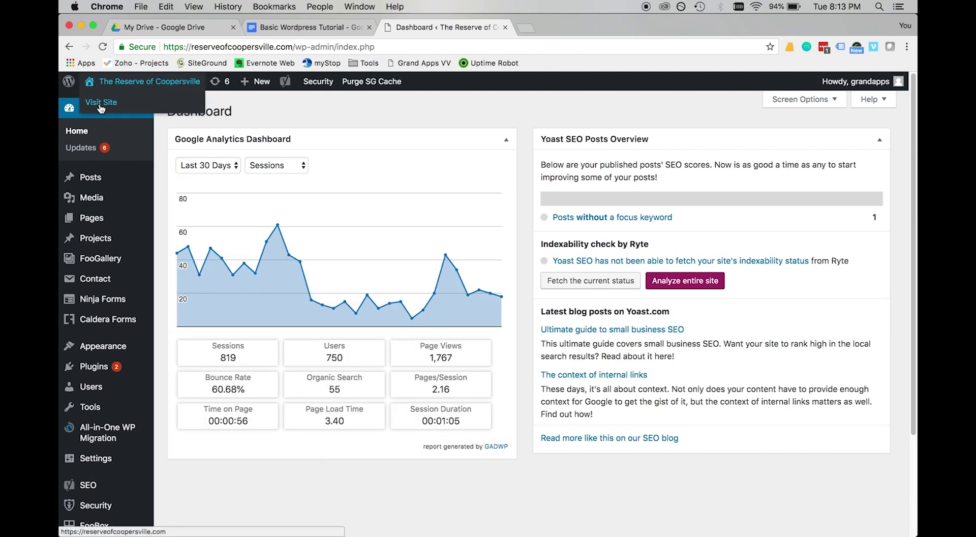
{"action": "left_click", "coordinate": [141, 84]}
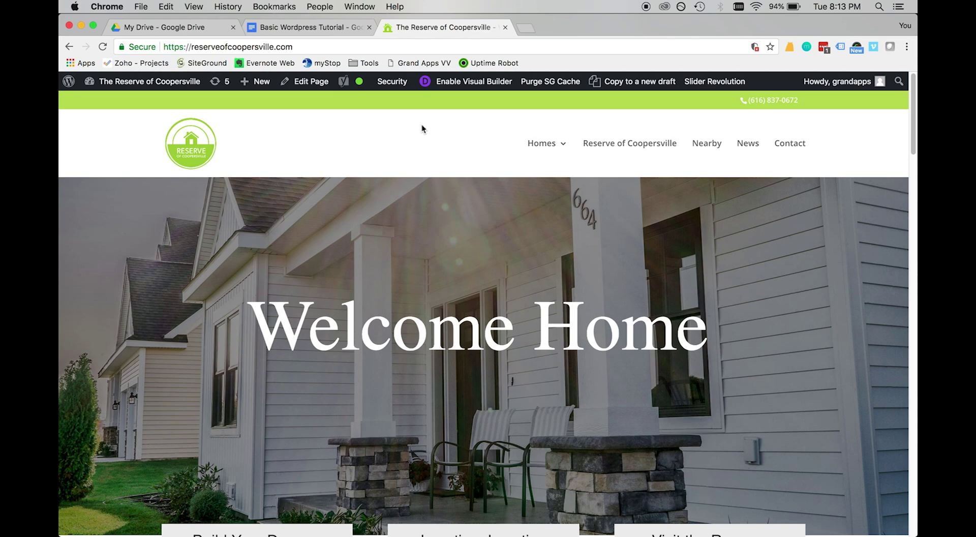
Step: Open the admin Dashboard in a second browser tab, reload the live site in its own tab, and return to the Dashboard
{"action": "left_click", "coordinate": [174, 86], "text": "super"}
{"action": "left_click", "coordinate": [551, 26]}
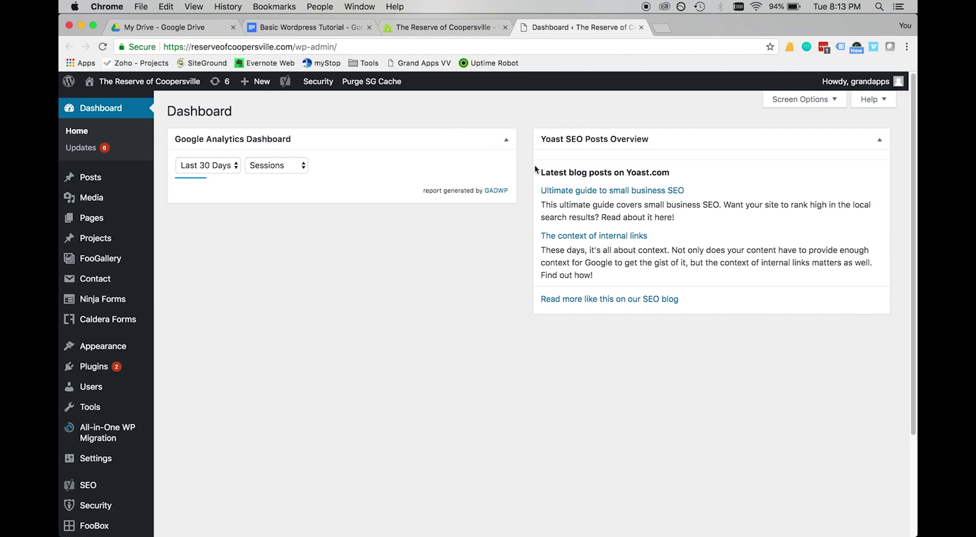
{"action": "left_click", "coordinate": [471, 28]}
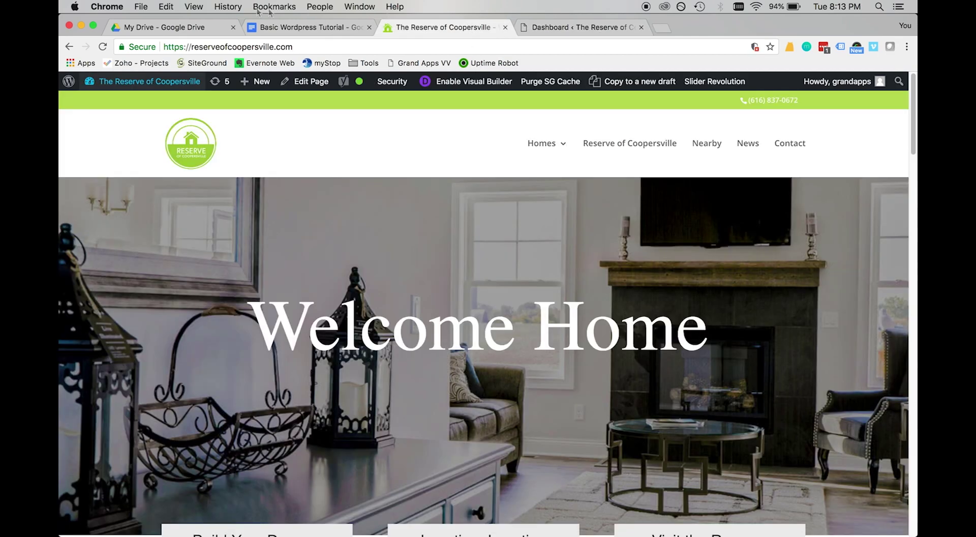
{"action": "left_click", "coordinate": [102, 46]}
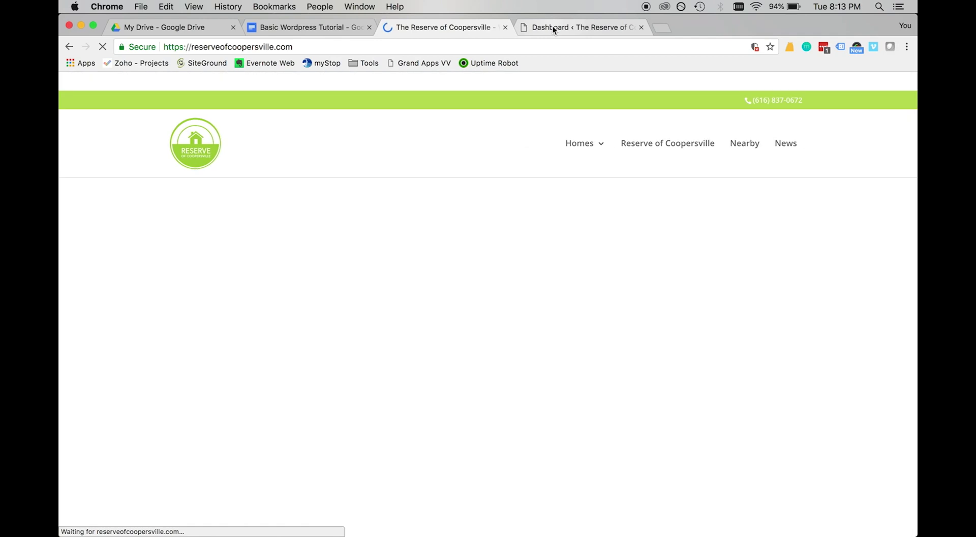
{"action": "left_click", "coordinate": [553, 26]}
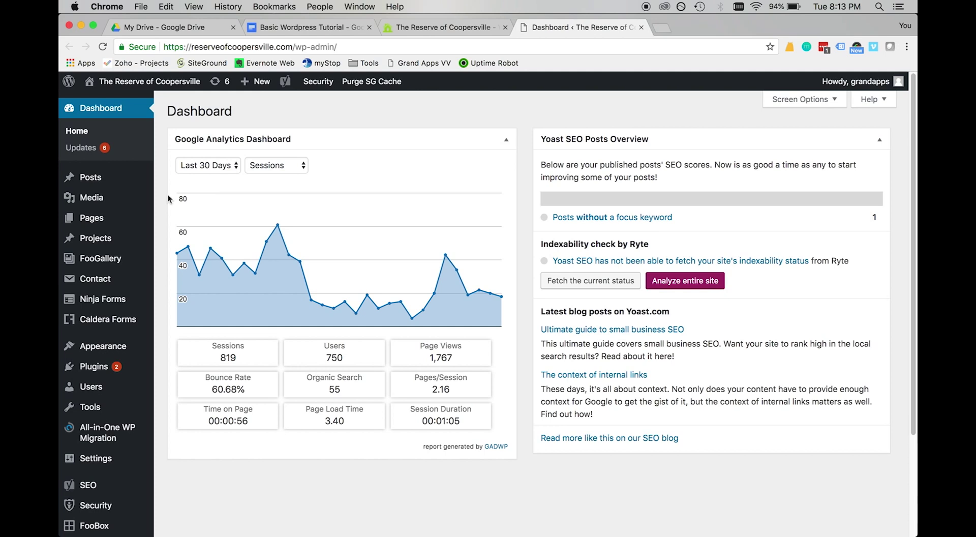
Step: Open the Media Library and bring up the file chooser for adding new media, dismissing it without selecting a file
{"action": "mouse_move", "coordinate": [136, 203]}
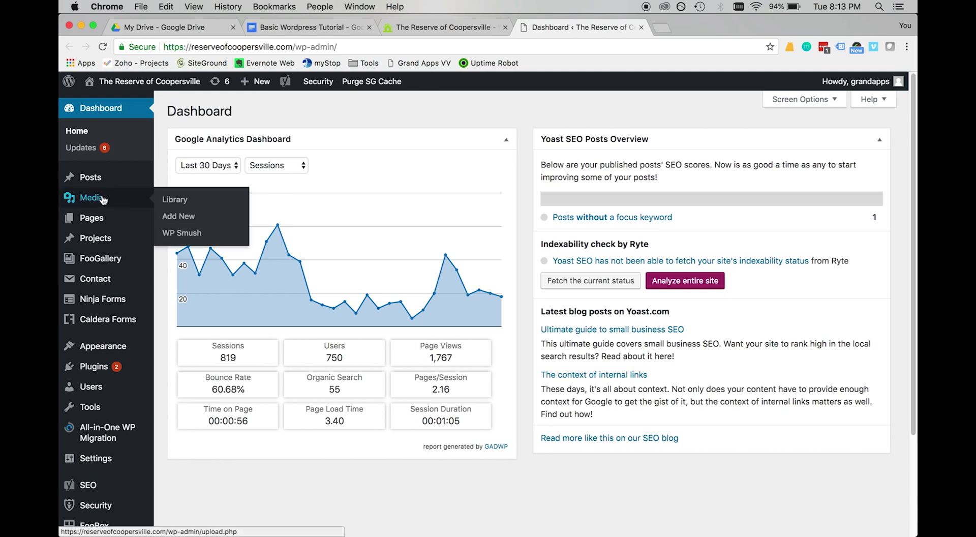
{"action": "mouse_move", "coordinate": [94, 187]}
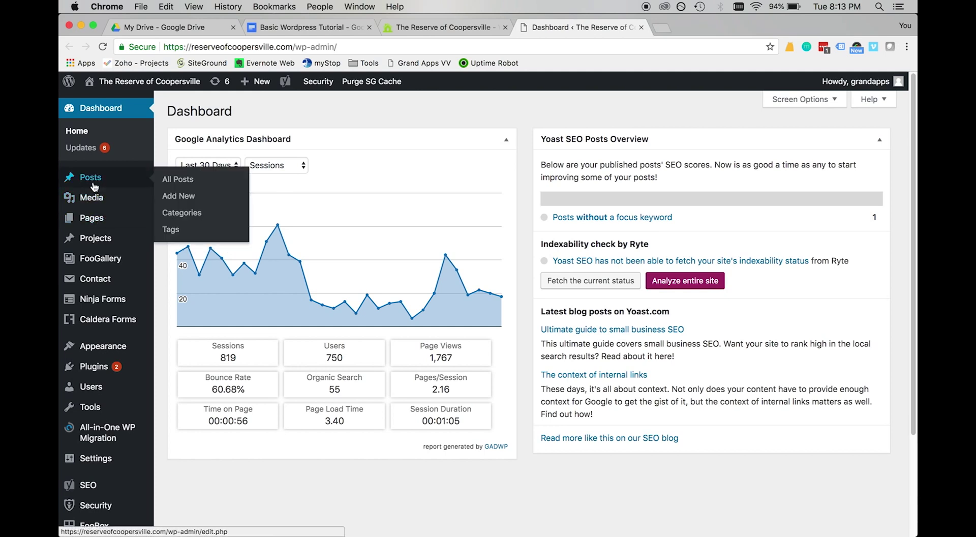
{"action": "mouse_move", "coordinate": [97, 205]}
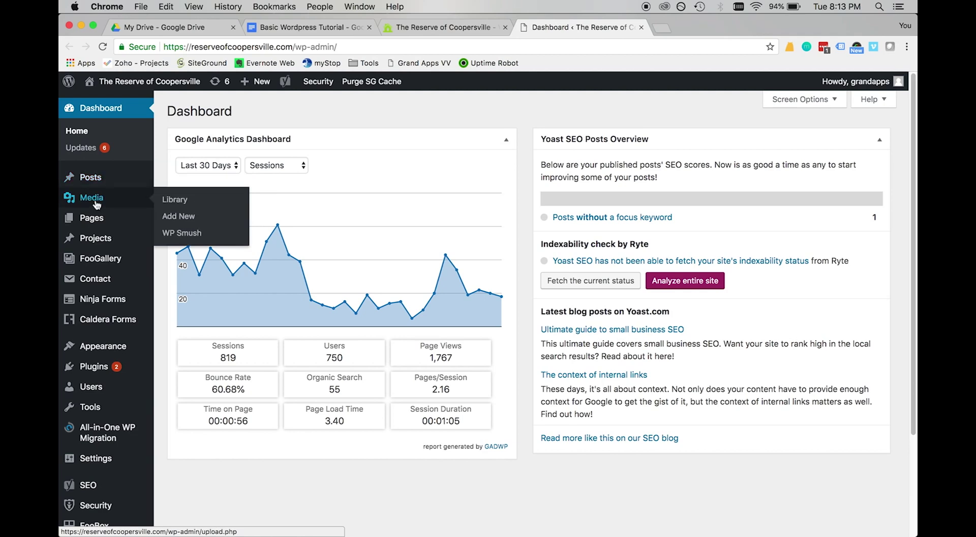
{"action": "left_click", "coordinate": [92, 200]}
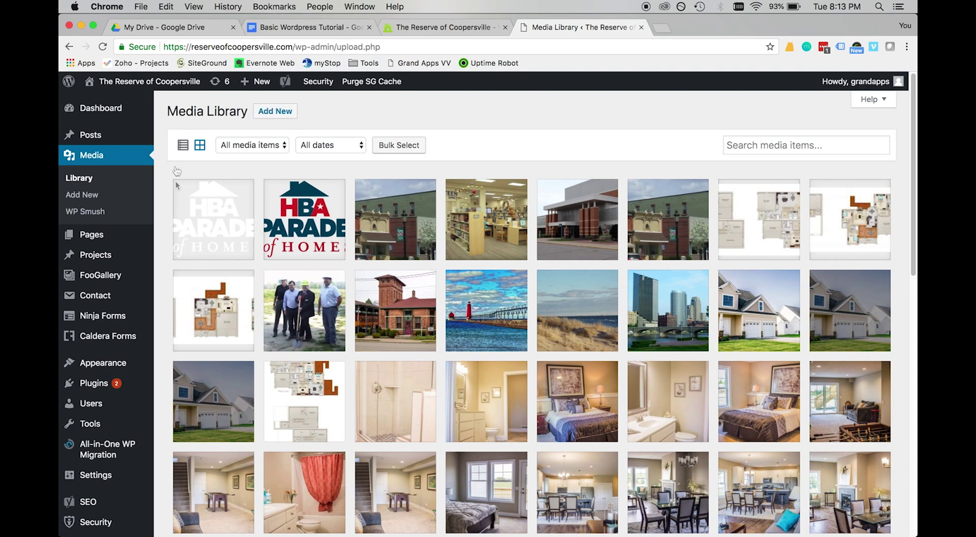
{"action": "left_click", "coordinate": [269, 113]}
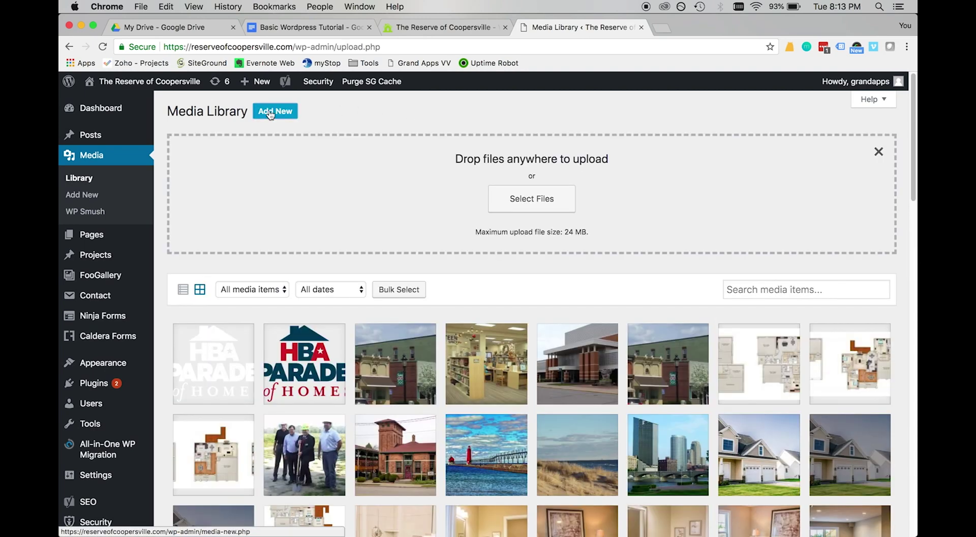
{"action": "left_click", "coordinate": [523, 199]}
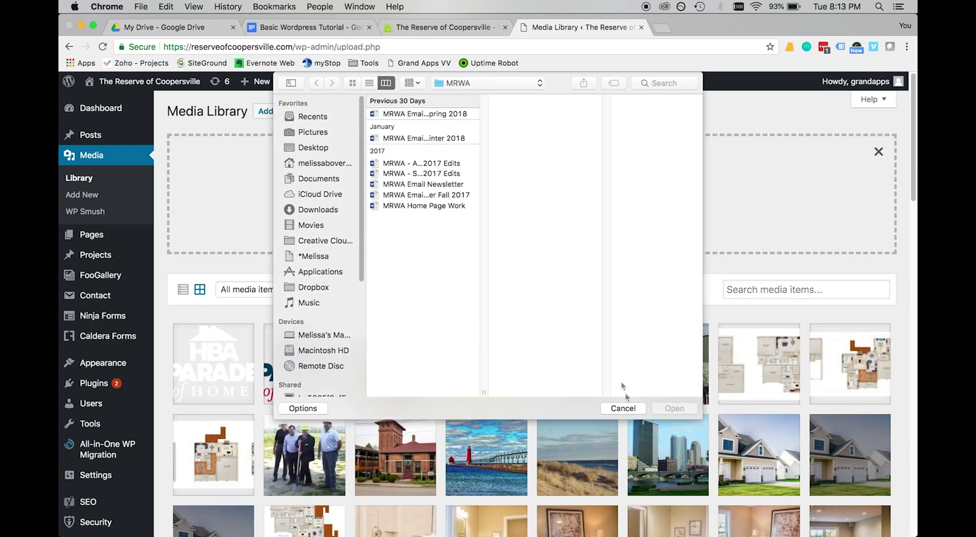
{"action": "left_click", "coordinate": [623, 407]}
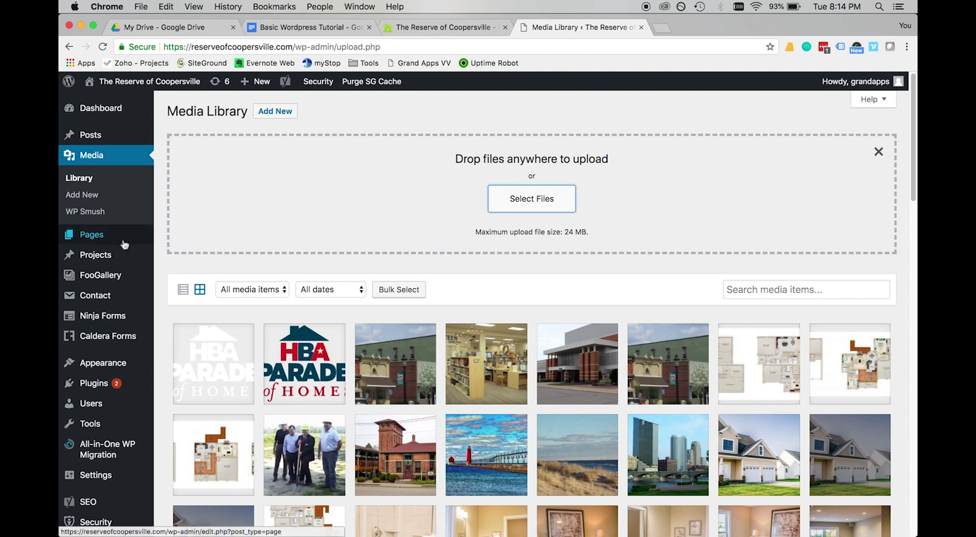
Step: Open the list of all pages and examine the entries, highlighting the Front Page and Draft labels of The Reserve of Coopersville
{"action": "left_click", "coordinate": [91, 237]}
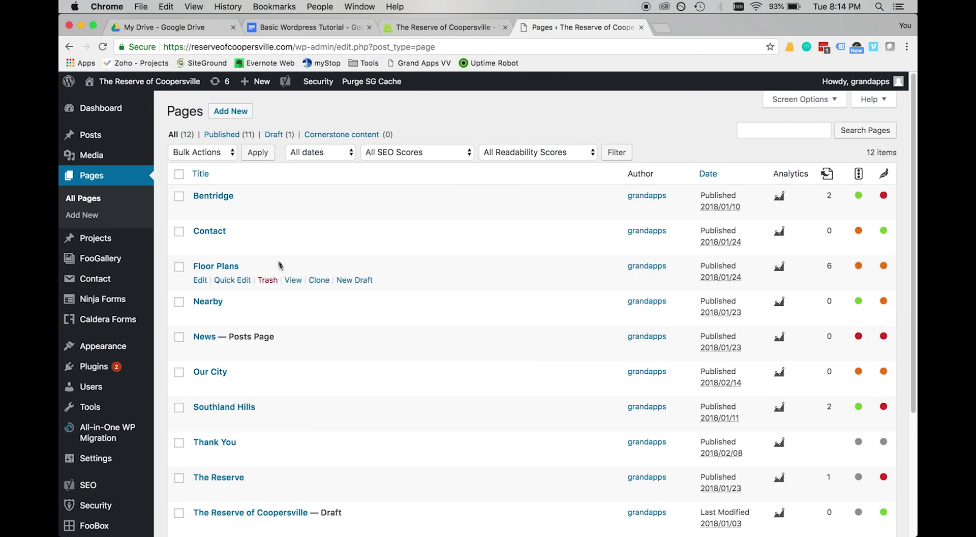
{"action": "scroll", "coordinate": [318, 268], "scroll_direction": "down", "scroll_amount": 5}
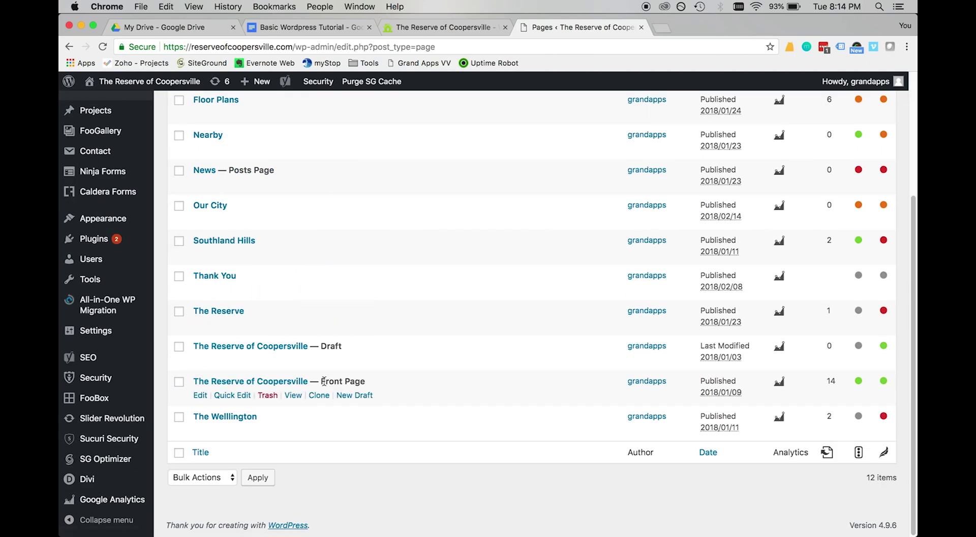
{"action": "left_click_drag", "start_coordinate": [321, 380], "coordinate": [390, 384]}
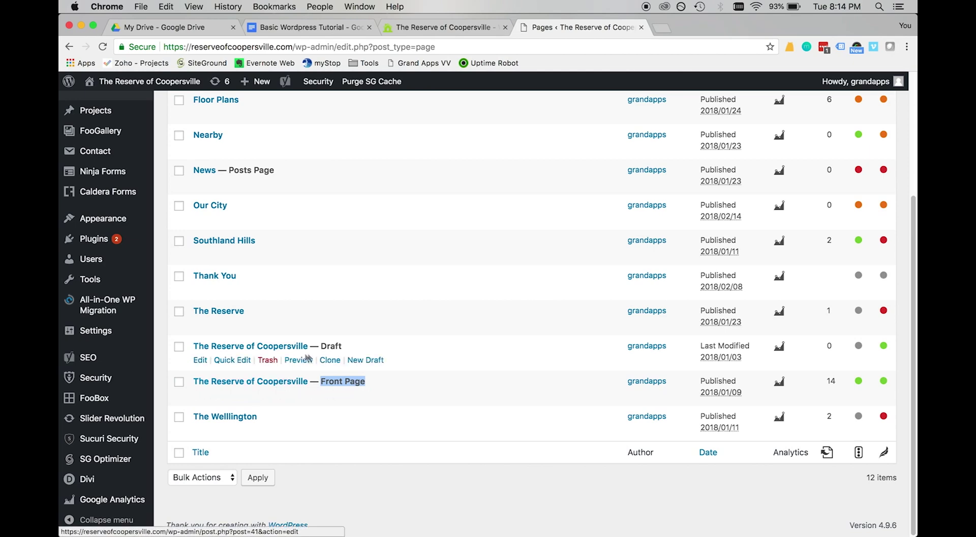
{"action": "left_click_drag", "start_coordinate": [321, 345], "coordinate": [362, 353]}
{"action": "scroll", "coordinate": [367, 352], "scroll_direction": "up", "scroll_amount": 5}
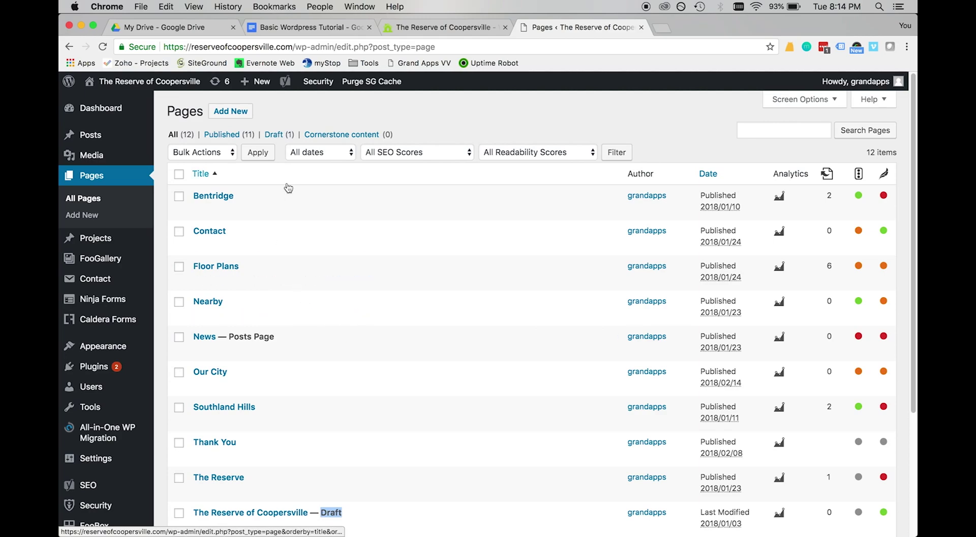
Step: Switch to the live site and look over the home page's feature boxes, introduction text and Pay Us a Visit form
{"action": "left_click", "coordinate": [449, 29]}
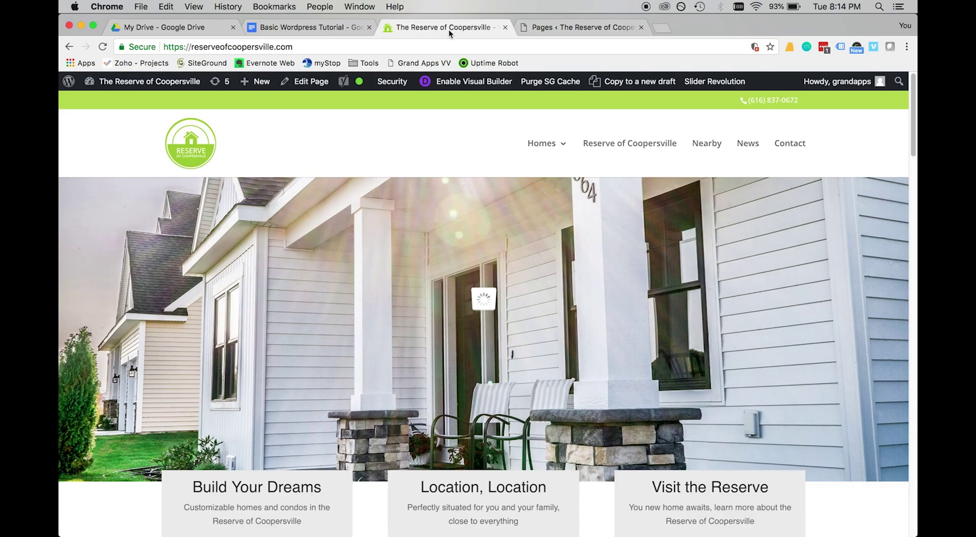
{"action": "scroll", "coordinate": [402, 350], "scroll_direction": "down", "scroll_amount": 10}
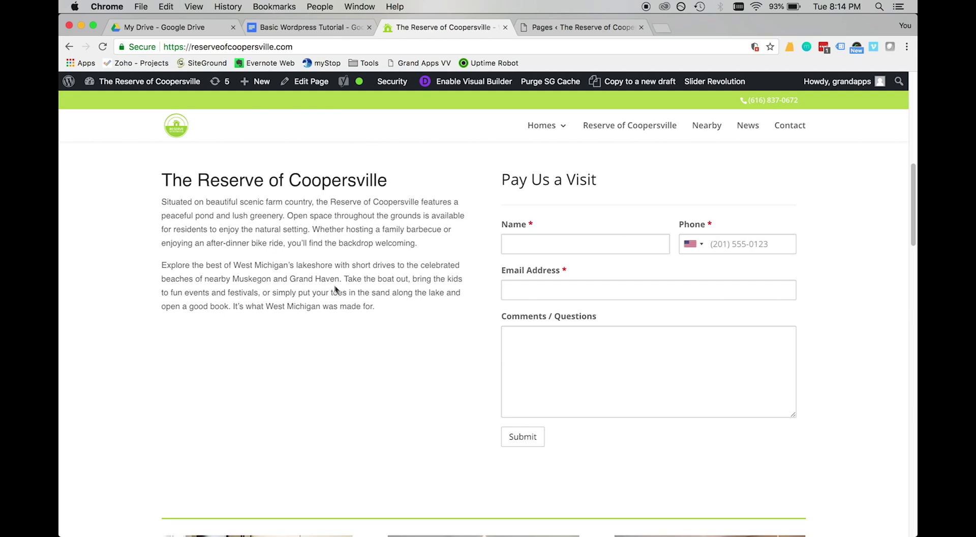
{"action": "scroll", "coordinate": [345, 310], "scroll_direction": "up", "scroll_amount": 3}
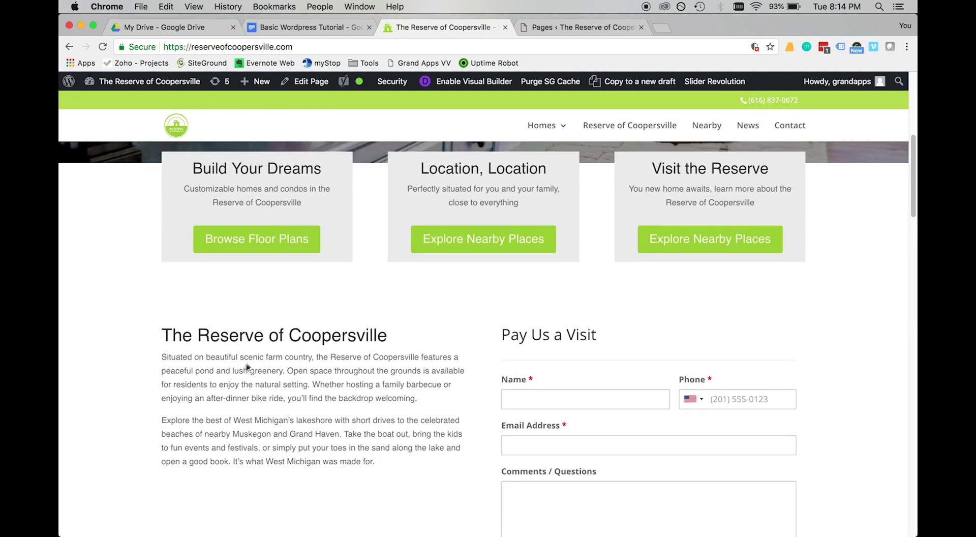
{"action": "scroll", "coordinate": [330, 392], "scroll_direction": "down", "scroll_amount": 1}
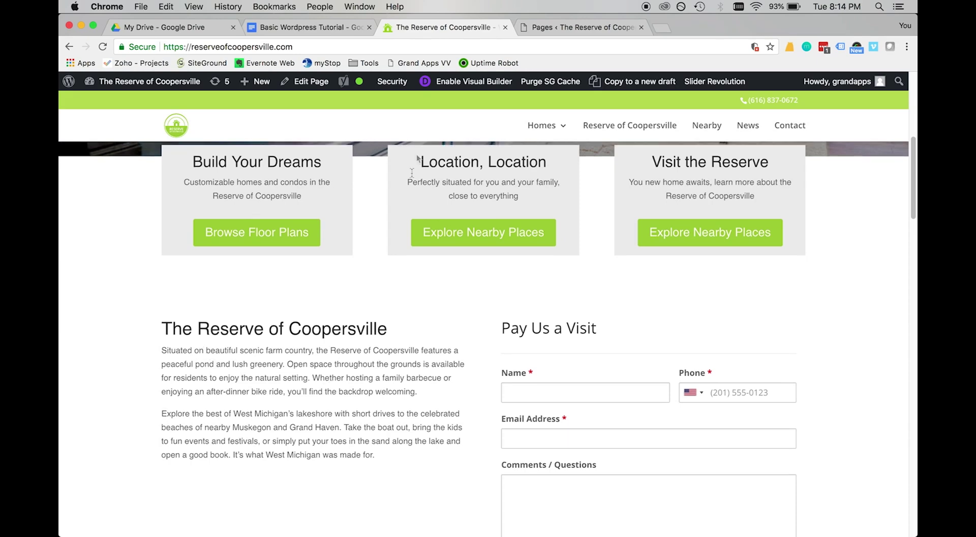
Step: Return to the pages list and open the Front Page entry of The Reserve of Coopersville for editing
{"action": "left_click", "coordinate": [579, 27]}
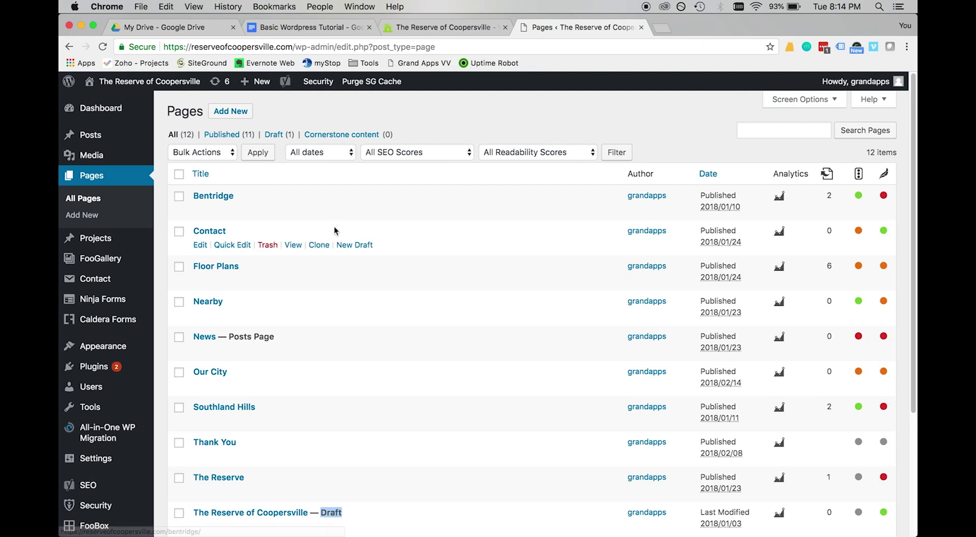
{"action": "scroll", "coordinate": [309, 404], "scroll_direction": "down", "scroll_amount": 5}
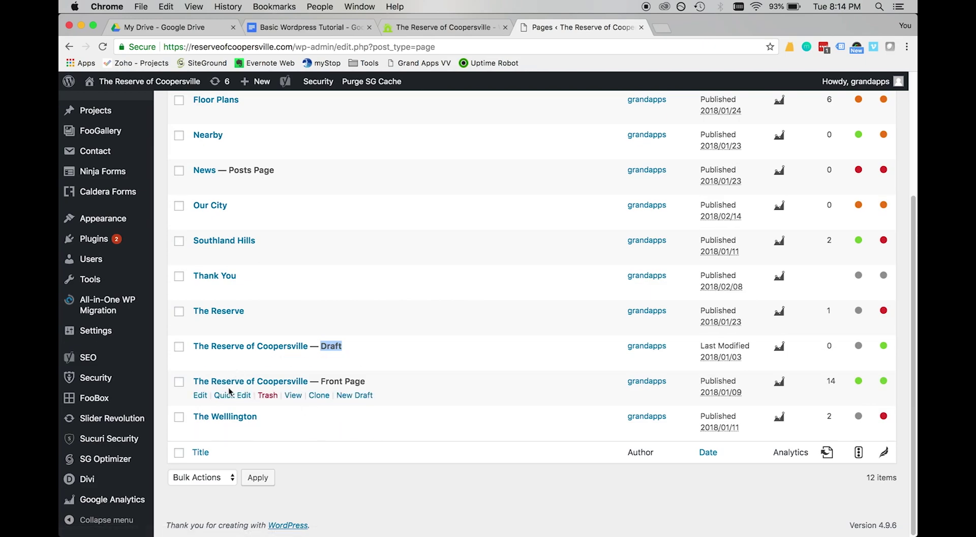
{"action": "left_click", "coordinate": [200, 397]}
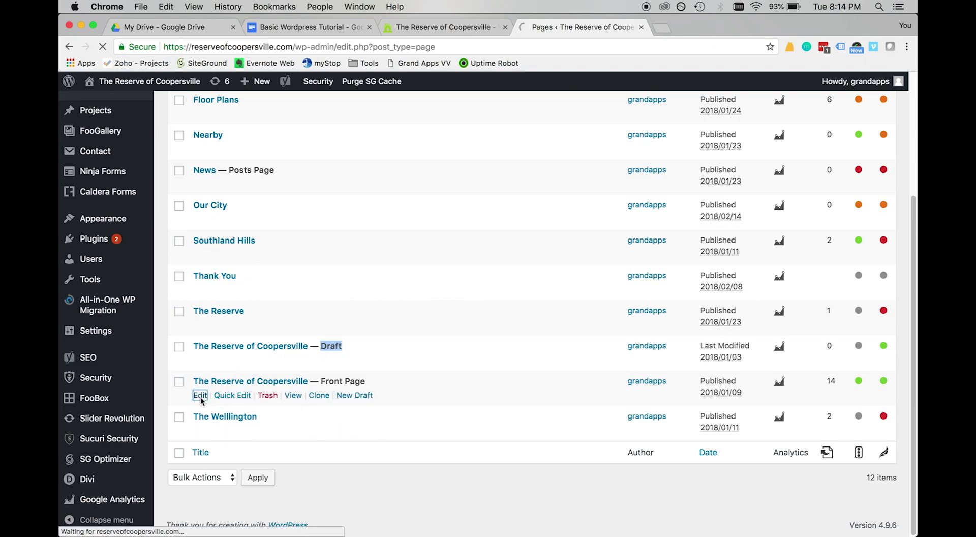
Step: Switch to the live site, open its home page for editing from there, and look over the editor's layout and publishing options
{"action": "left_click", "coordinate": [426, 28]}
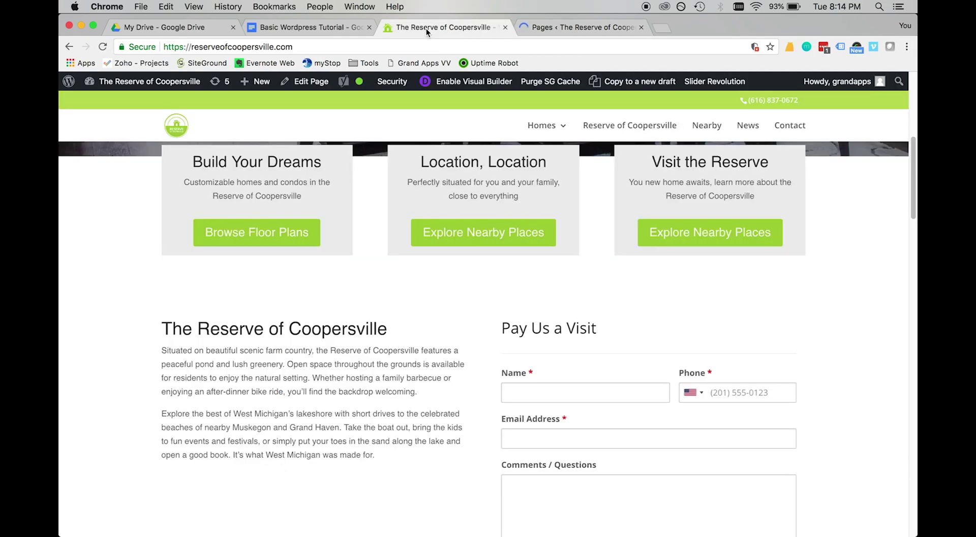
{"action": "scroll", "coordinate": [355, 125], "scroll_direction": "down", "scroll_amount": 10}
{"action": "scroll", "coordinate": [356, 124], "scroll_direction": "up", "scroll_amount": 15}
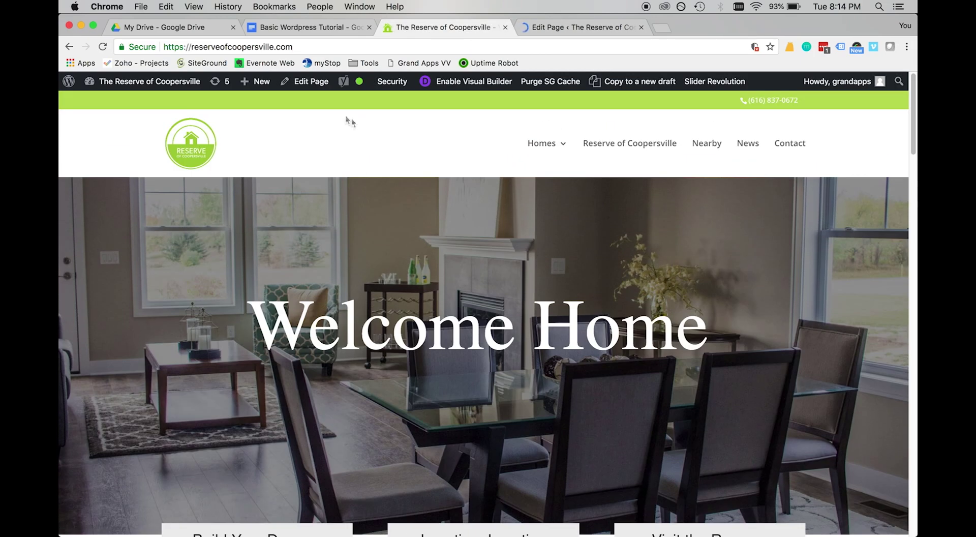
{"action": "left_click", "coordinate": [311, 85]}
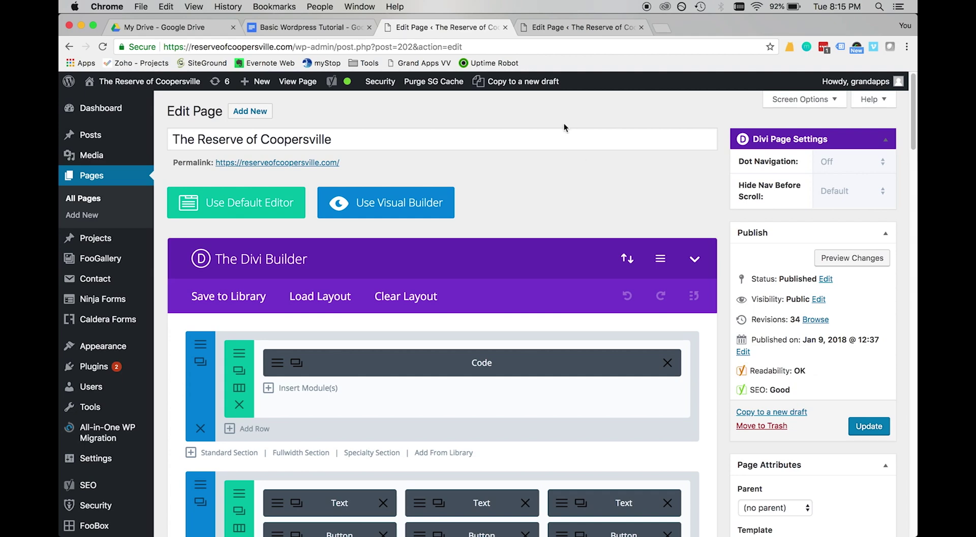
{"action": "scroll", "coordinate": [559, 152], "scroll_direction": "down", "scroll_amount": 3}
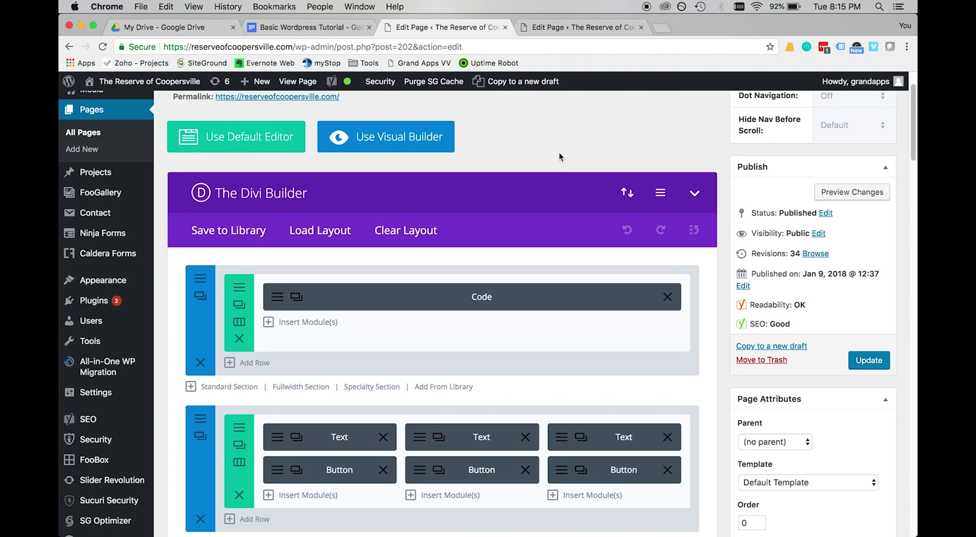
{"action": "scroll", "coordinate": [559, 151], "scroll_direction": "up", "scroll_amount": 3}
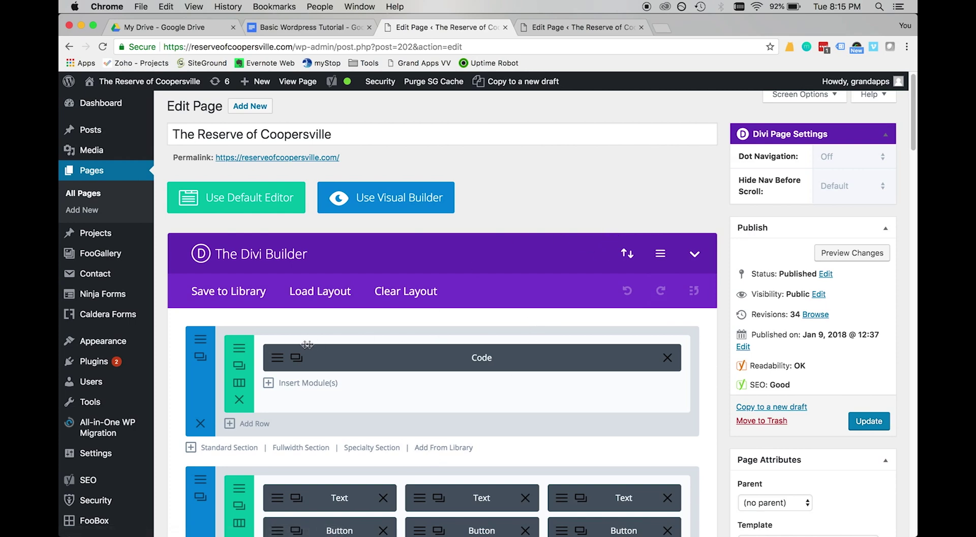
{"action": "scroll", "coordinate": [303, 344], "scroll_direction": "up", "scroll_amount": 1}
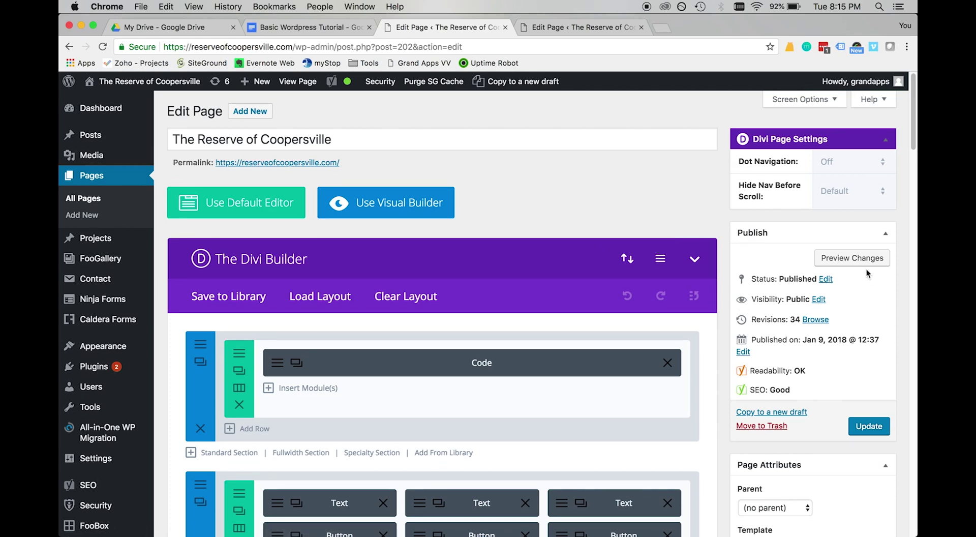
Step: Preview the front page, highlight the preview parameters in its address, and return to the editor, closing the preview
{"action": "left_click", "coordinate": [850, 258]}
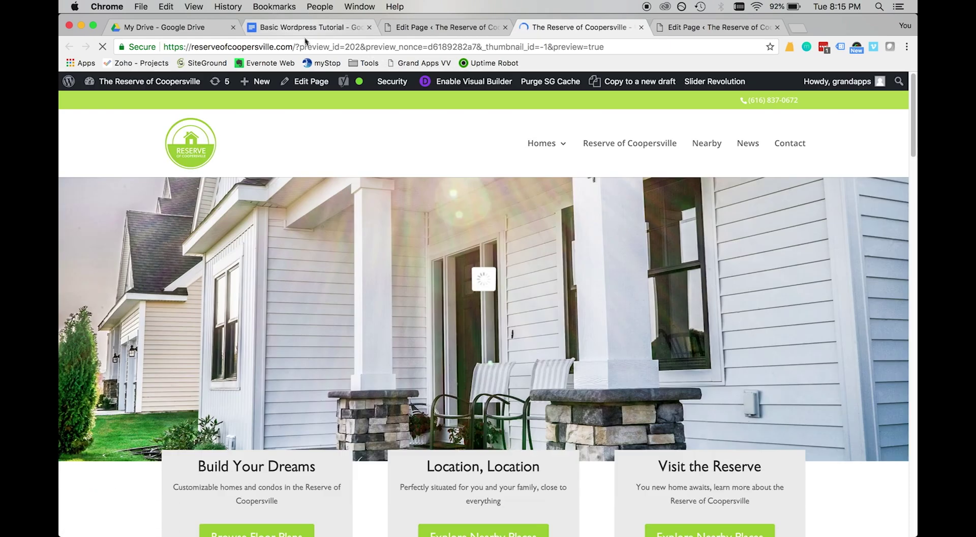
{"action": "left_click_drag", "start_coordinate": [295, 46], "coordinate": [514, 54]}
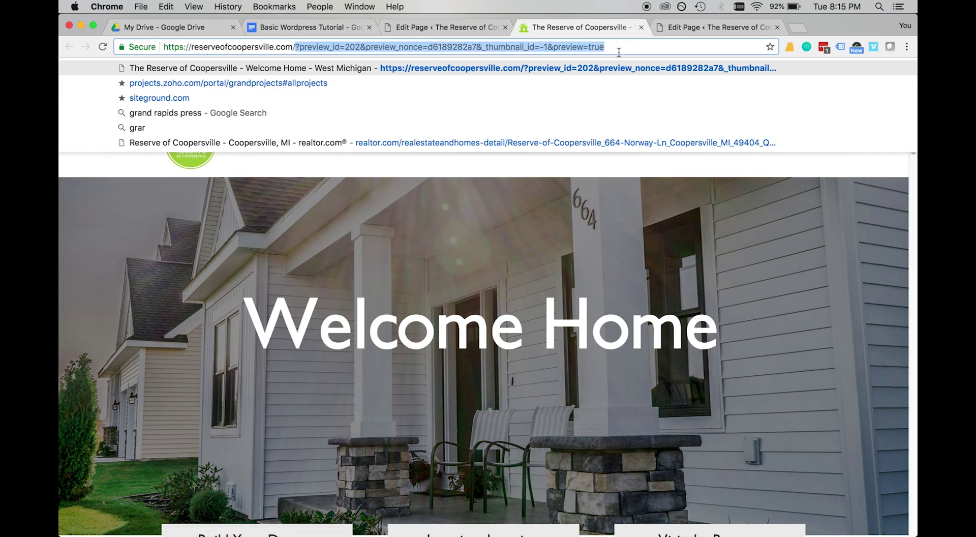
{"action": "left_click", "coordinate": [401, 178]}
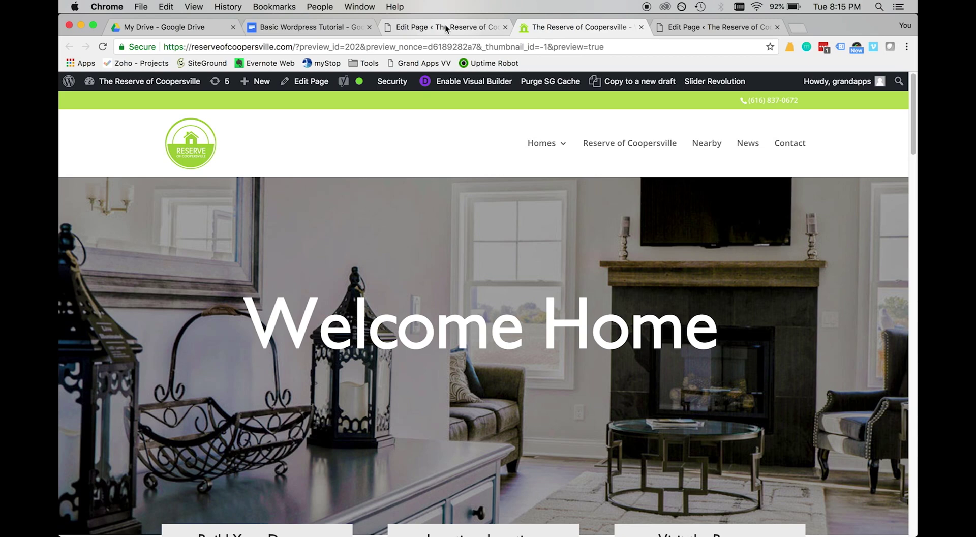
{"action": "left_click", "coordinate": [447, 29]}
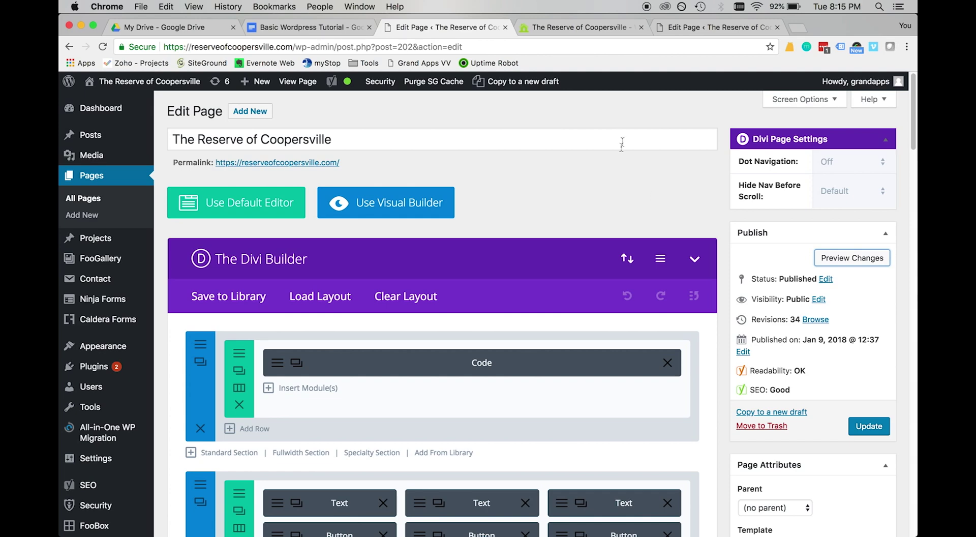
{"action": "left_click", "coordinate": [641, 27]}
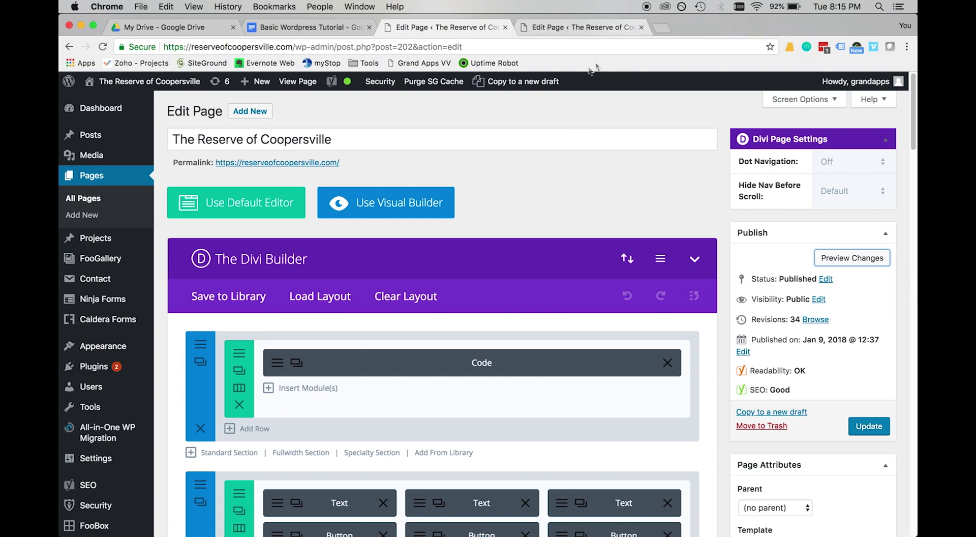
Step: Delete the first three sections of the front page layout: the code section, the three-column text and button section, and the two-column text section
{"action": "scroll", "coordinate": [345, 378], "scroll_direction": "down", "scroll_amount": 3}
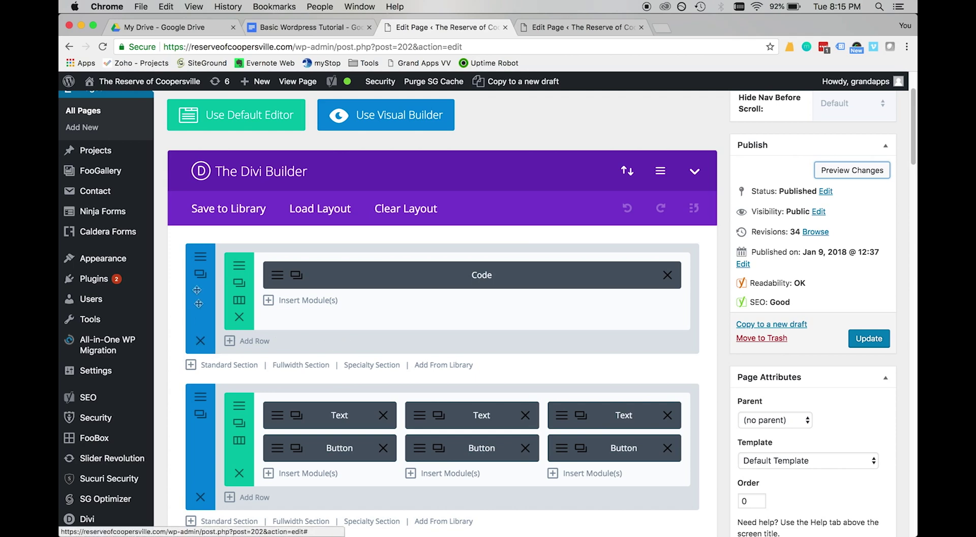
{"action": "left_click", "coordinate": [201, 341]}
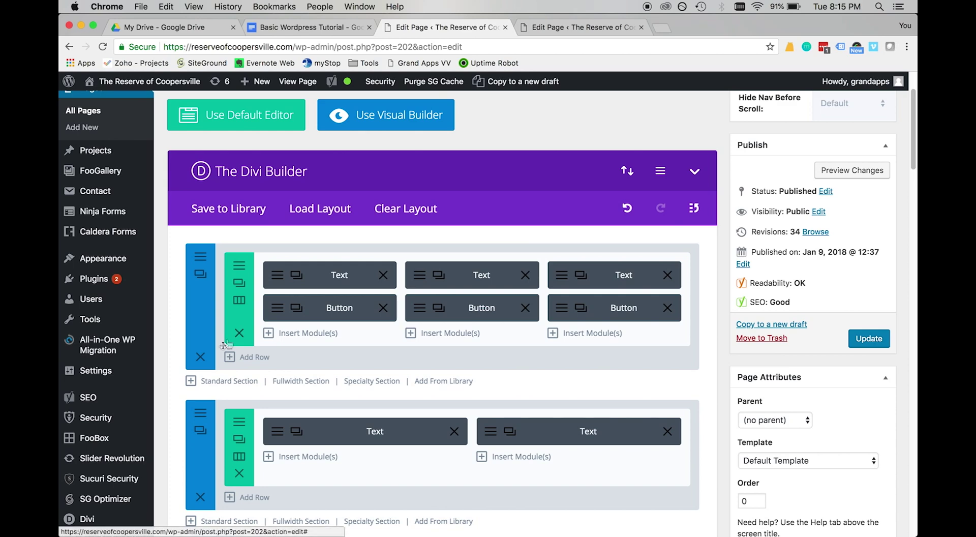
{"action": "left_click", "coordinate": [200, 357]}
{"action": "left_click", "coordinate": [201, 341]}
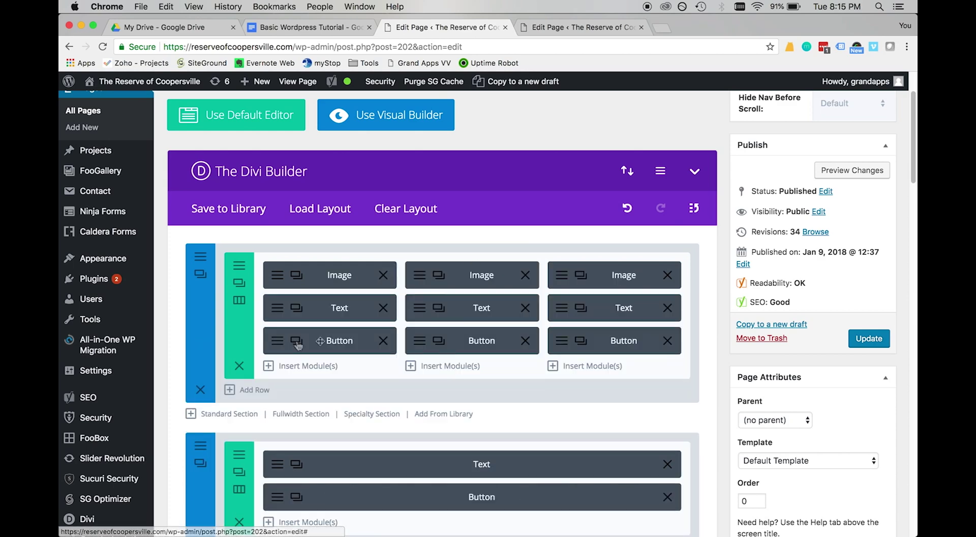
{"action": "scroll", "coordinate": [611, 424], "scroll_direction": "down", "scroll_amount": 1}
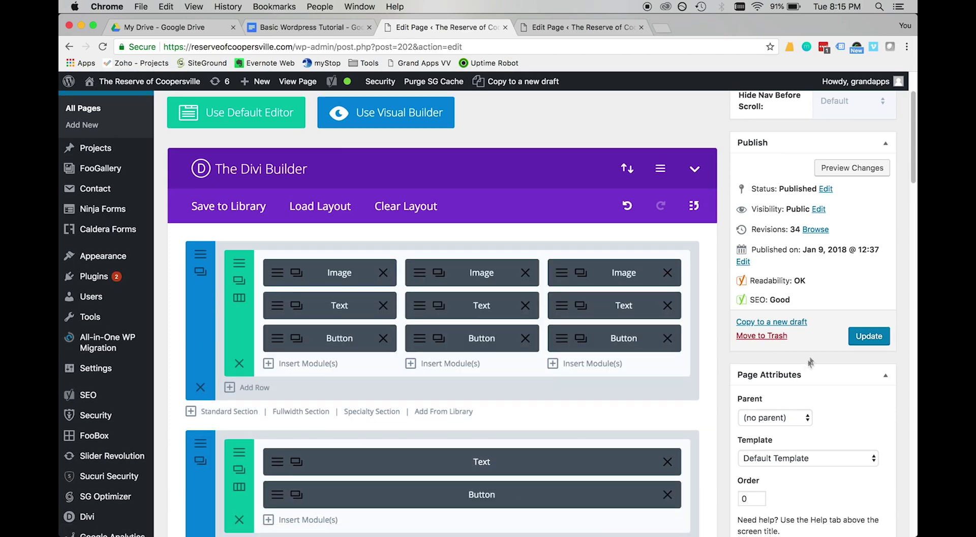
{"action": "left_click", "coordinate": [864, 338]}
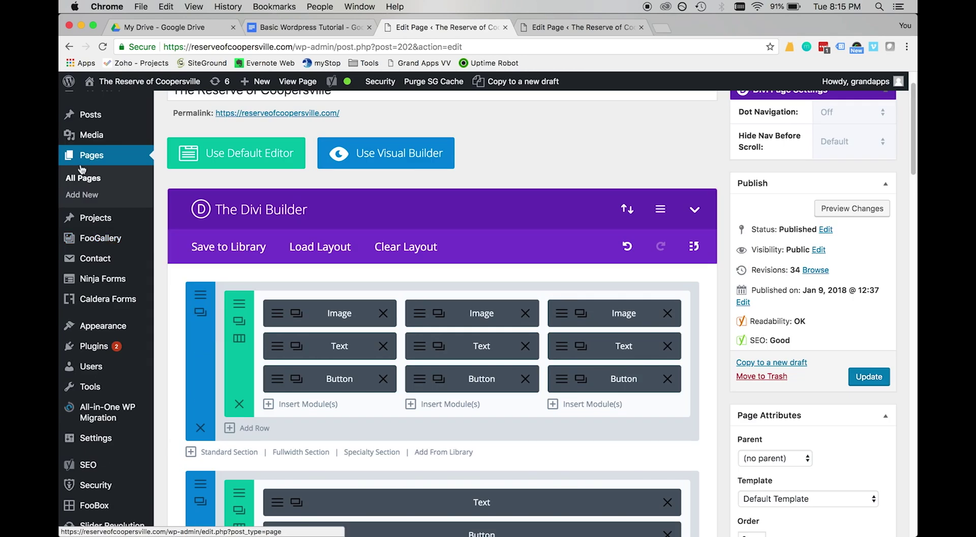
Step: Leave the page editor for the list of all pages, discarding the unsaved changes
{"action": "left_click", "coordinate": [86, 160]}
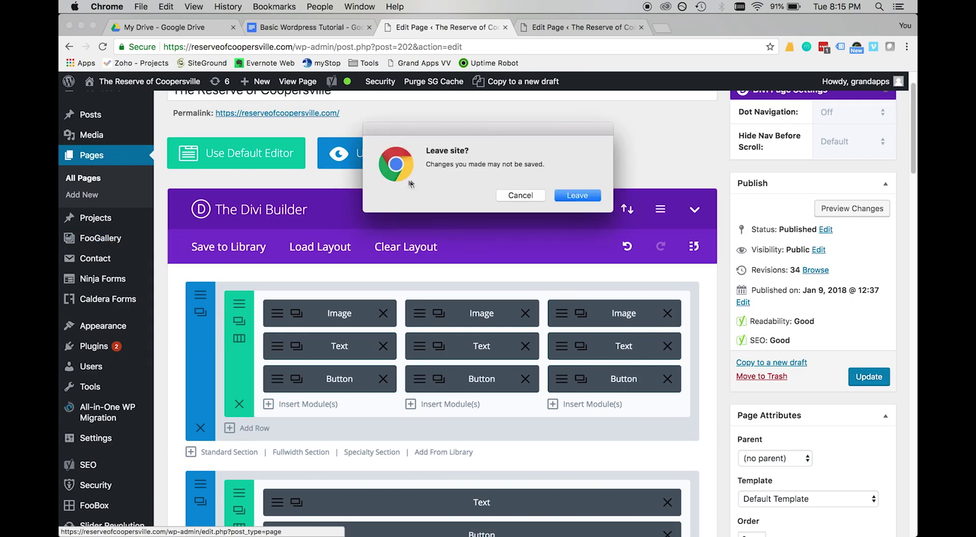
{"action": "left_click_drag", "start_coordinate": [425, 150], "coordinate": [544, 163]}
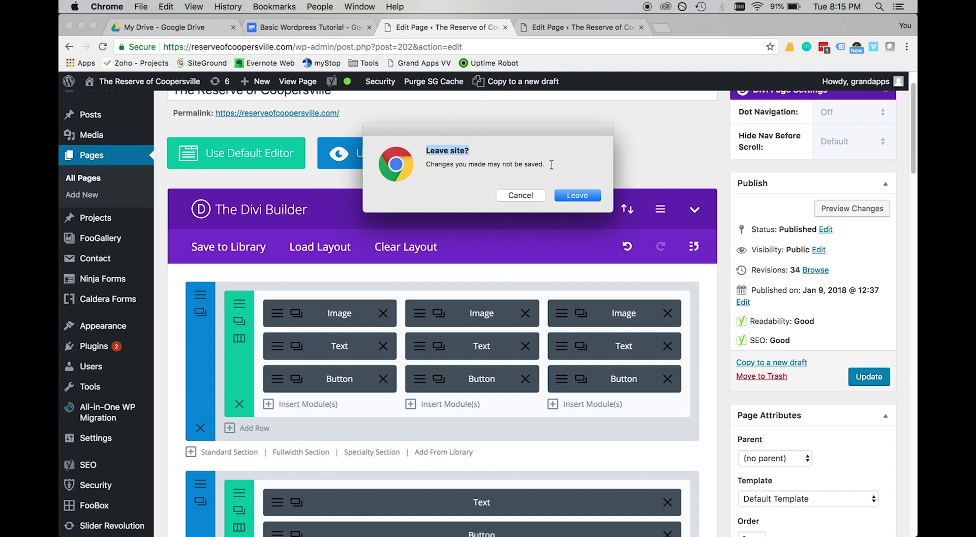
{"action": "left_click", "coordinate": [568, 195]}
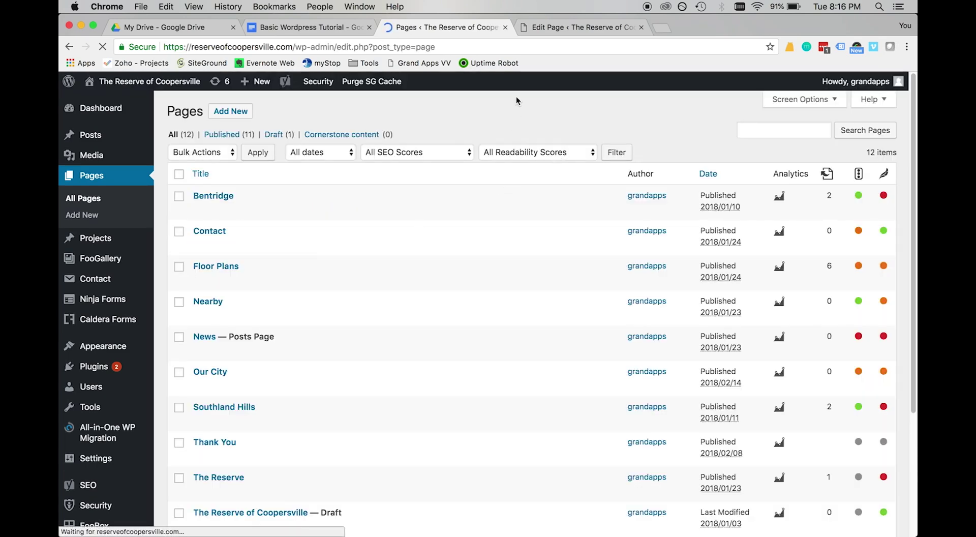
Step: Reopen the Front Page entry of The Reserve of Coopersville for editing and check that its layout sections are intact
{"action": "scroll", "coordinate": [395, 296], "scroll_direction": "down", "scroll_amount": 5}
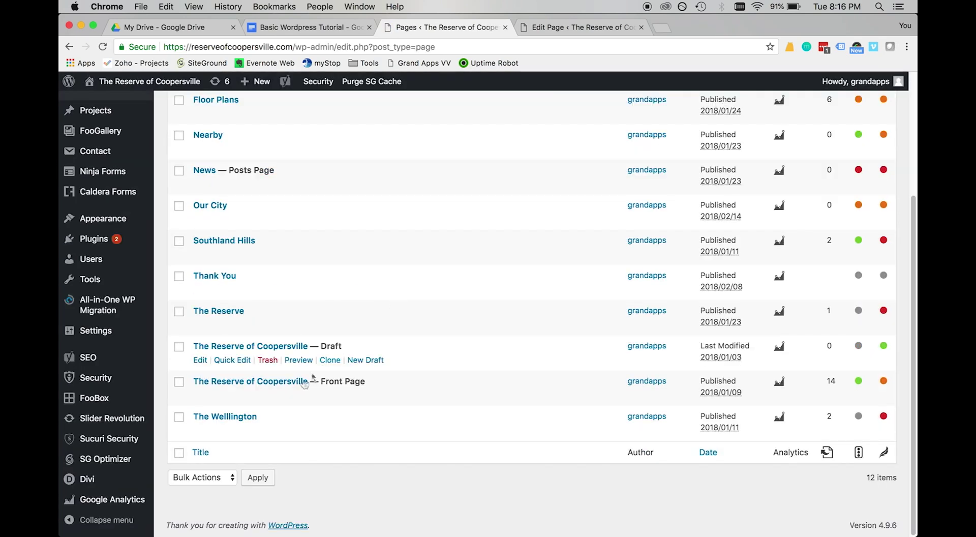
{"action": "left_click", "coordinate": [200, 397]}
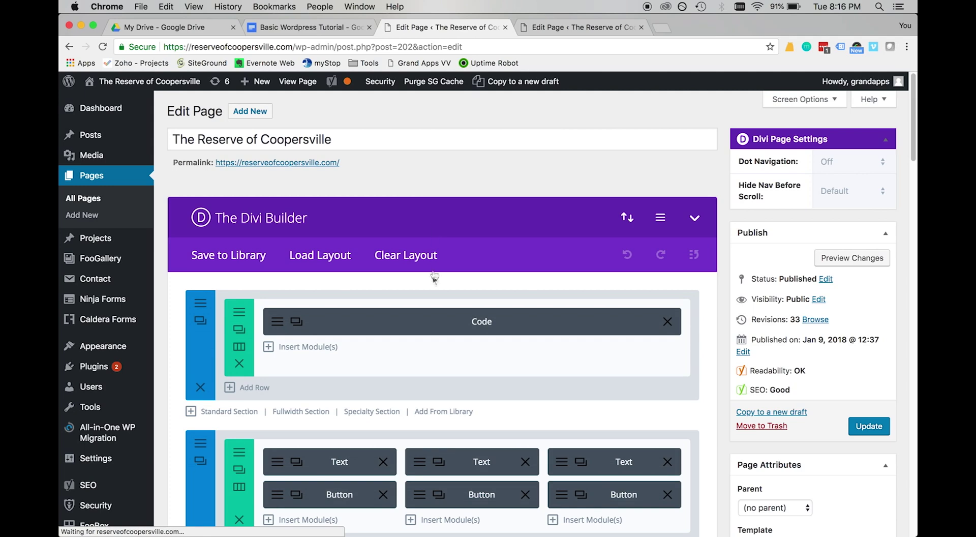
{"action": "scroll", "coordinate": [386, 376], "scroll_direction": "down", "scroll_amount": 2}
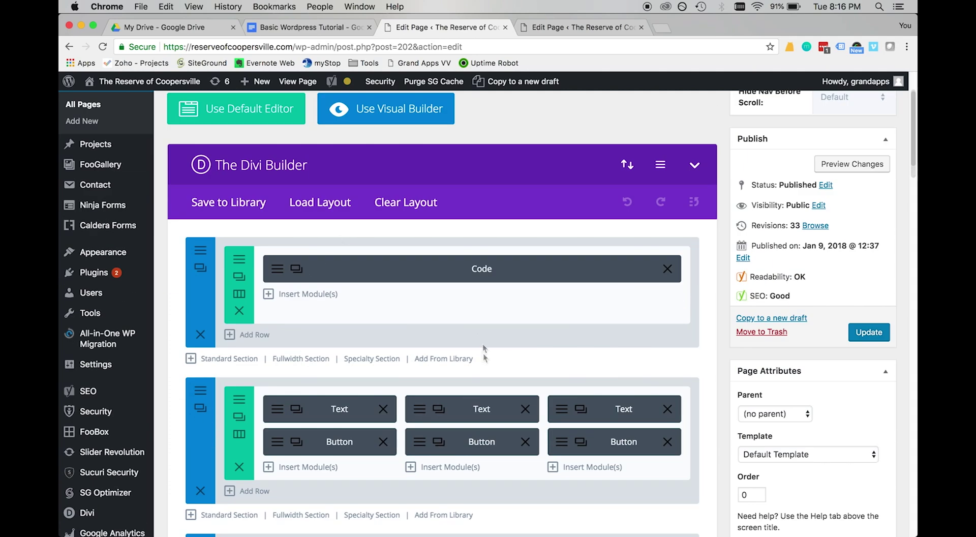
{"action": "scroll", "coordinate": [478, 336], "scroll_direction": "down", "scroll_amount": 4}
{"action": "scroll", "coordinate": [399, 279], "scroll_direction": "up", "scroll_amount": 6}
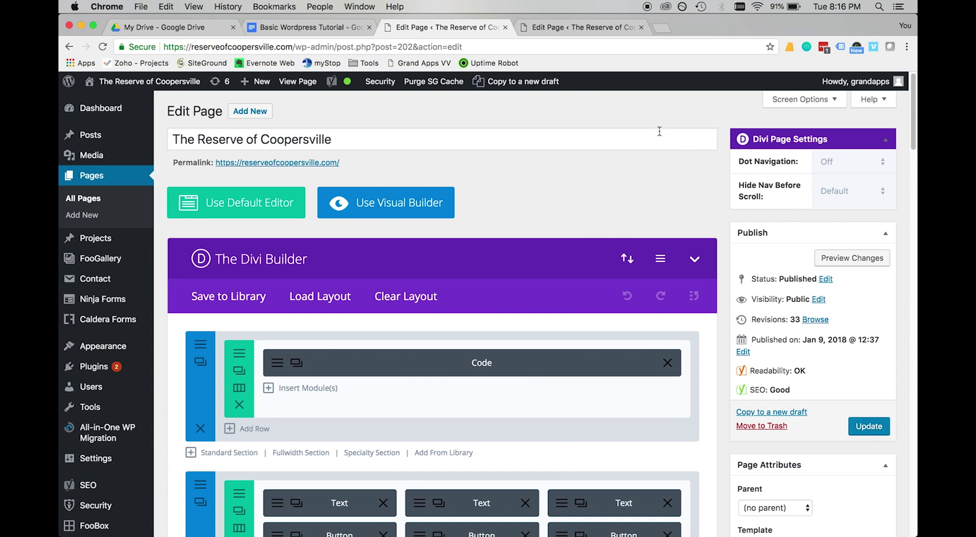
Step: Open the list of posts, then open "A Ground Breaking Ceremony, At Last" for editing and look over its layout
{"action": "left_click", "coordinate": [92, 139]}
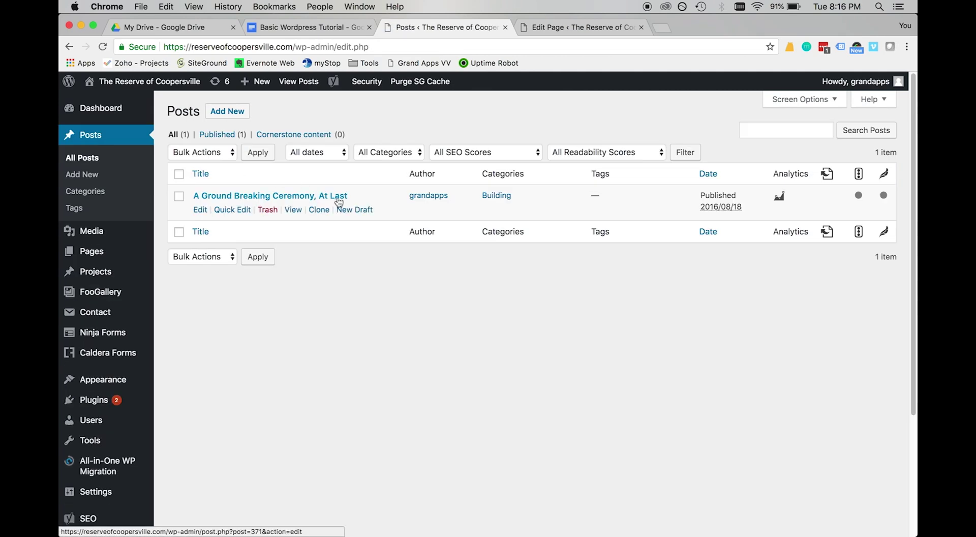
{"action": "left_click", "coordinate": [200, 211]}
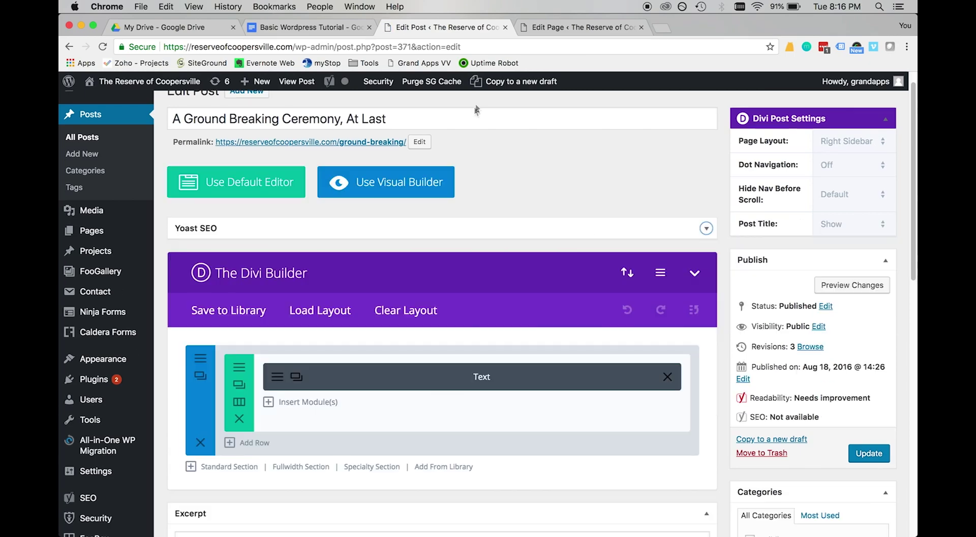
{"action": "scroll", "coordinate": [515, 253], "scroll_direction": "down", "scroll_amount": 1}
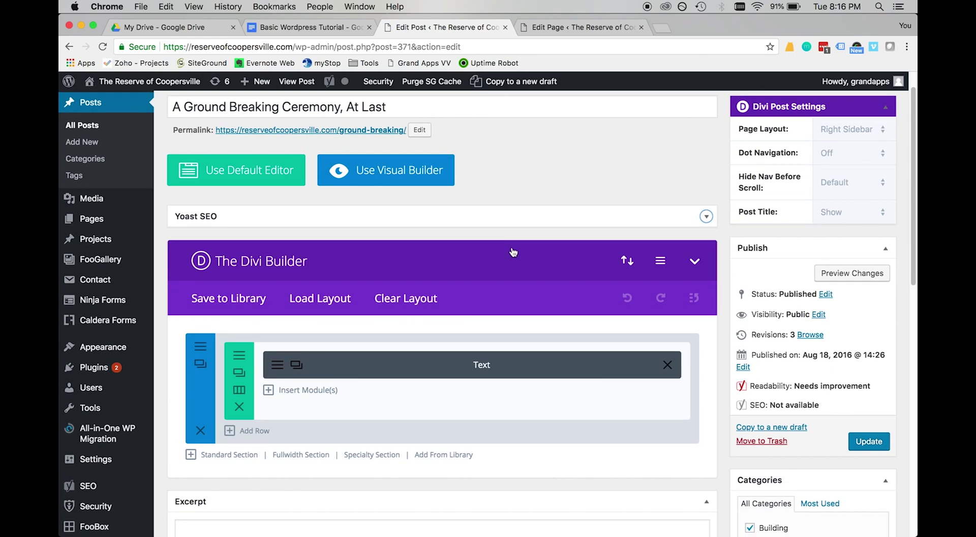
{"action": "scroll", "coordinate": [513, 251], "scroll_direction": "up", "scroll_amount": 1}
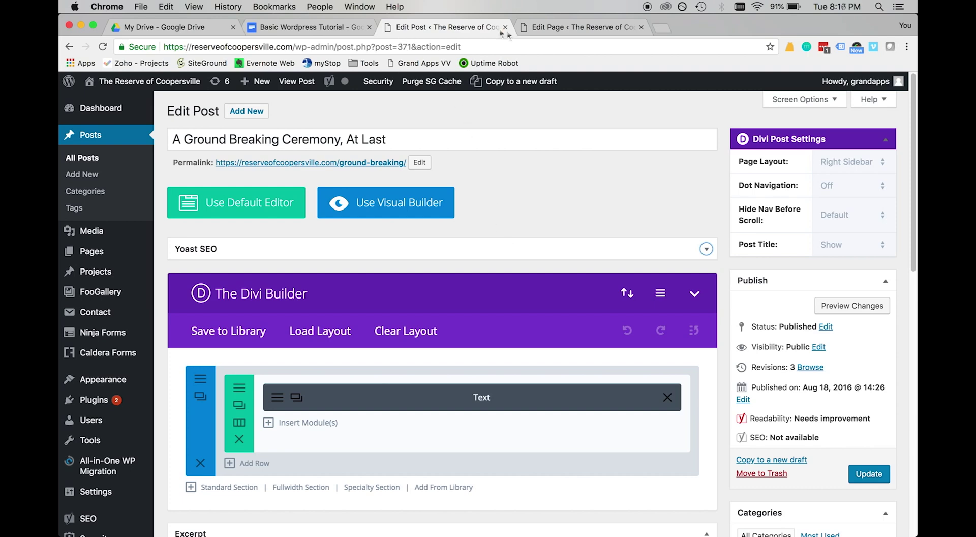
Step: Switch to the front page's editor in the other tab and examine the sections, rows and modules of its Divi layout
{"action": "left_click", "coordinate": [571, 28]}
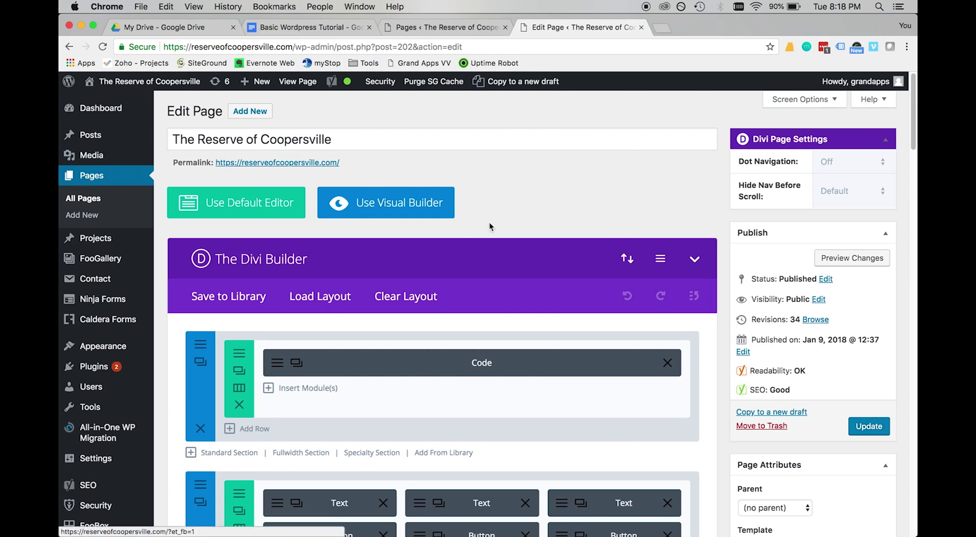
{"action": "scroll", "coordinate": [490, 226], "scroll_direction": "down", "scroll_amount": 3}
{"action": "scroll", "coordinate": [483, 237], "scroll_direction": "down", "scroll_amount": 2}
{"action": "scroll", "coordinate": [485, 227], "scroll_direction": "down", "scroll_amount": 2}
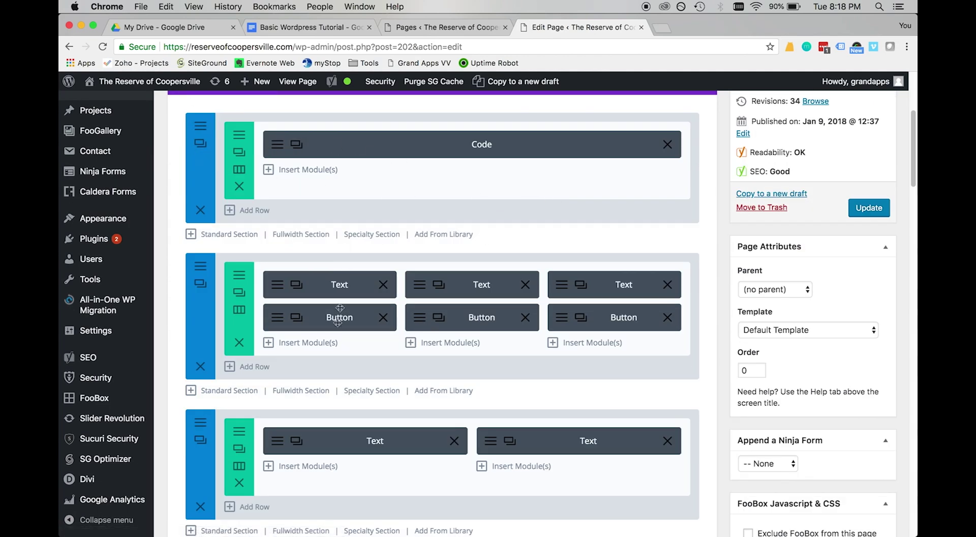
{"action": "scroll", "coordinate": [569, 375], "scroll_direction": "down", "scroll_amount": 6}
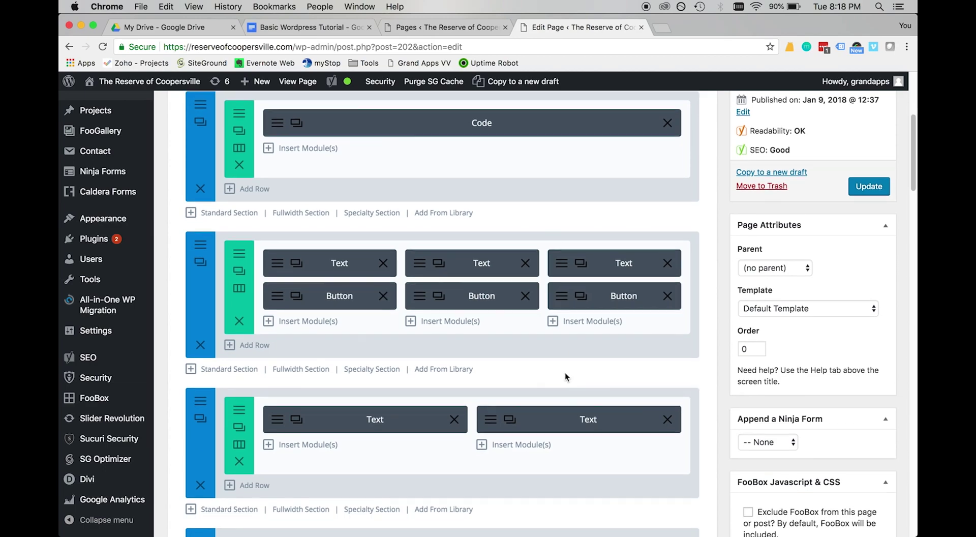
{"action": "scroll", "coordinate": [564, 376], "scroll_direction": "down", "scroll_amount": 2}
{"action": "scroll", "coordinate": [269, 225], "scroll_direction": "up", "scroll_amount": 4}
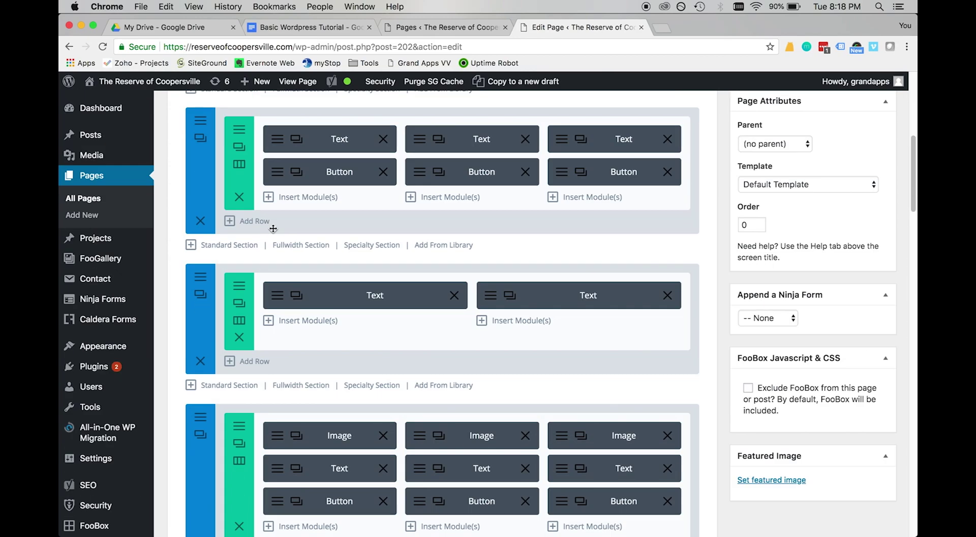
{"action": "scroll", "coordinate": [266, 227], "scroll_direction": "up", "scroll_amount": 1}
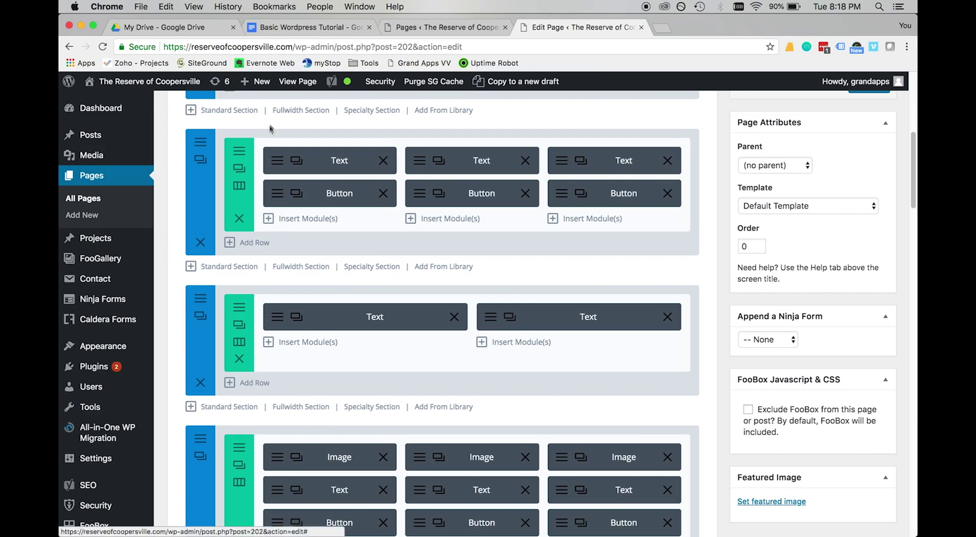
Step: Open the settings of the first Text module in the three-column row and check its "Build Your Dreams" content
{"action": "left_click", "coordinate": [279, 164]}
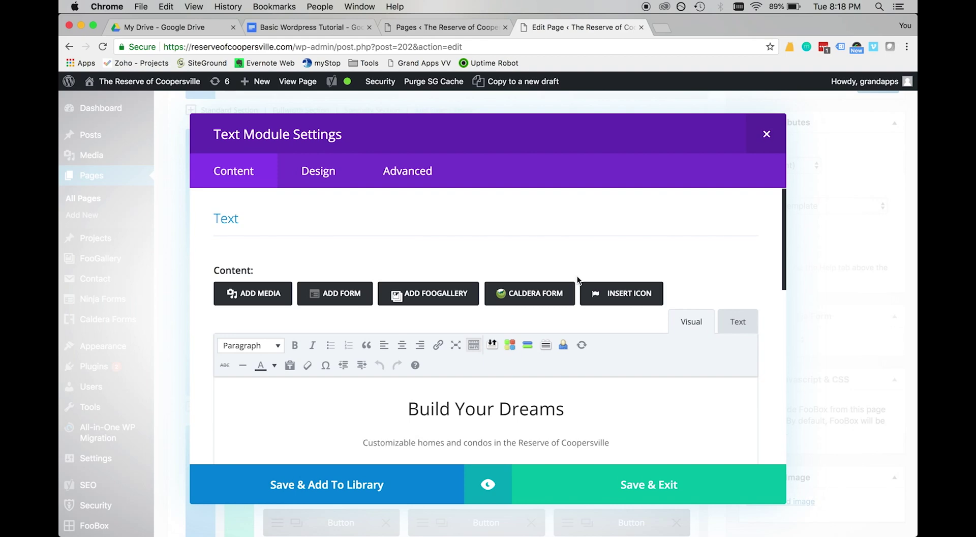
{"action": "scroll", "coordinate": [557, 340], "scroll_direction": "down", "scroll_amount": 2}
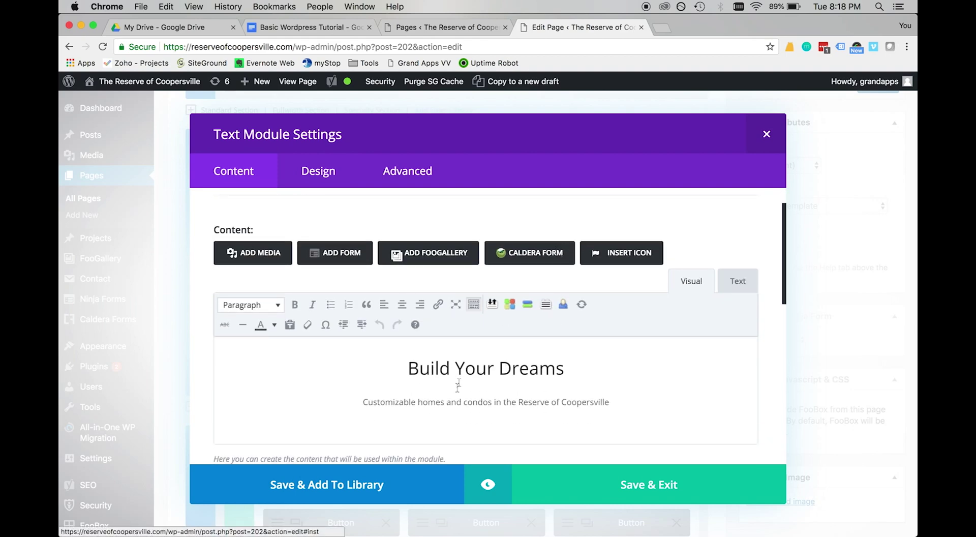
{"action": "scroll", "coordinate": [456, 392], "scroll_direction": "down", "scroll_amount": 3}
{"action": "left_click_drag", "start_coordinate": [411, 300], "coordinate": [670, 375]}
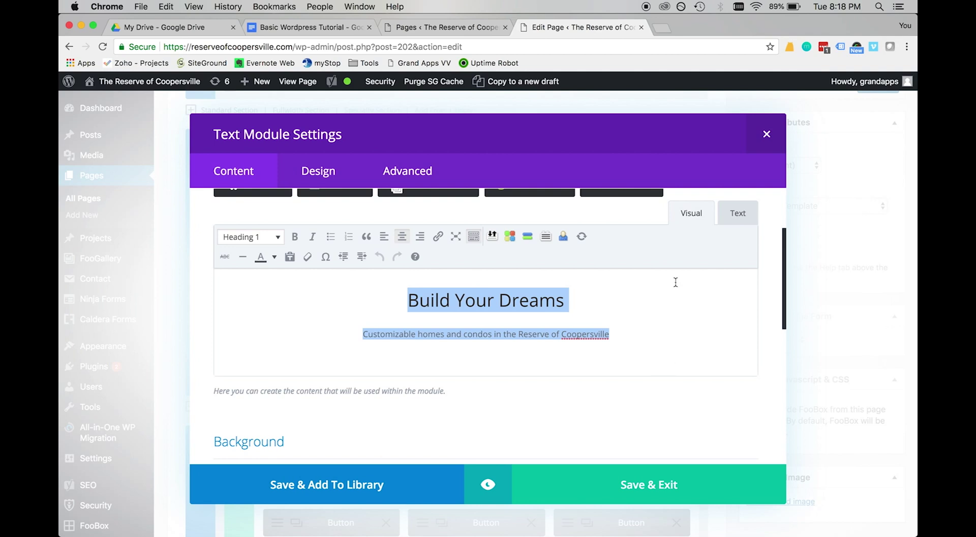
{"action": "left_click", "coordinate": [427, 287]}
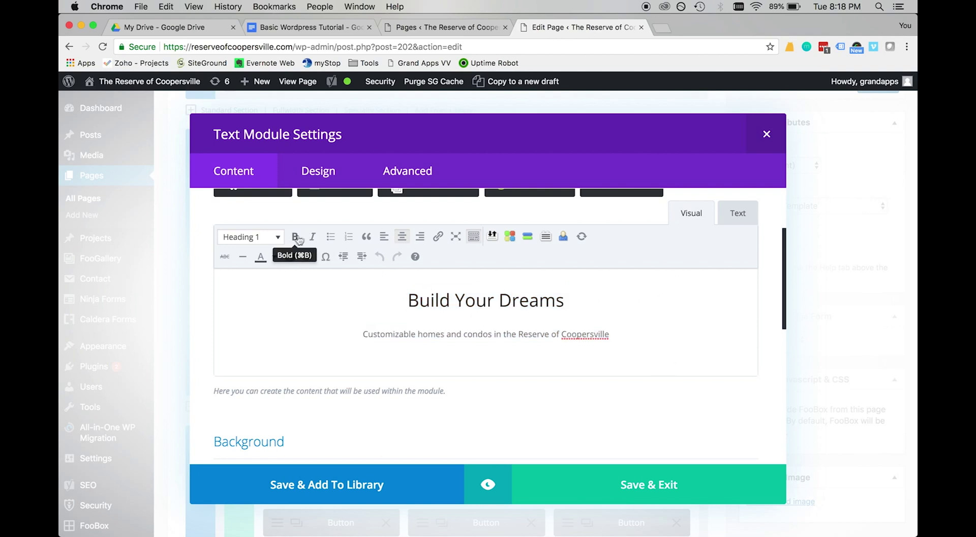
Step: Review the paragraph and heading formats and the text color palette available for the module's heading
{"action": "left_click", "coordinate": [281, 240]}
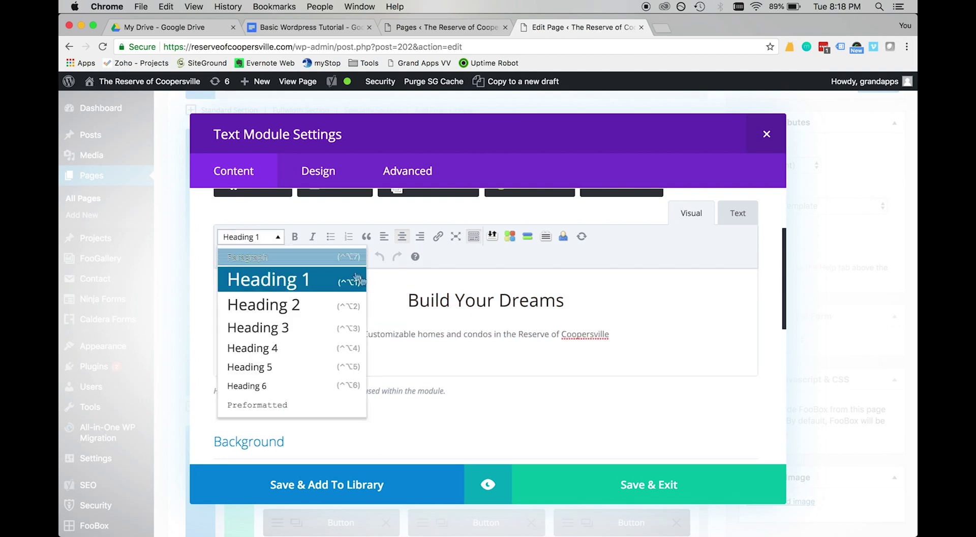
{"action": "left_click", "coordinate": [388, 294]}
{"action": "left_click", "coordinate": [275, 258]}
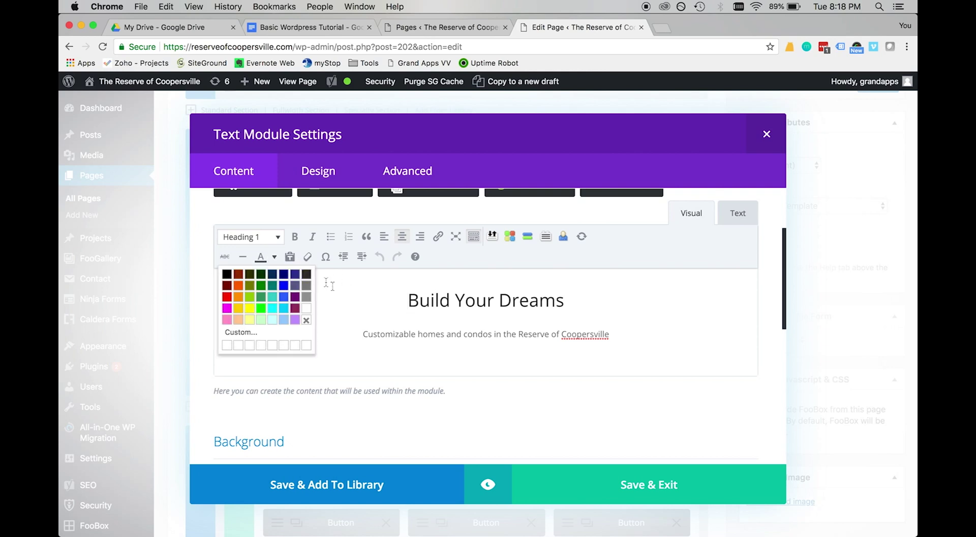
{"action": "left_click", "coordinate": [327, 277]}
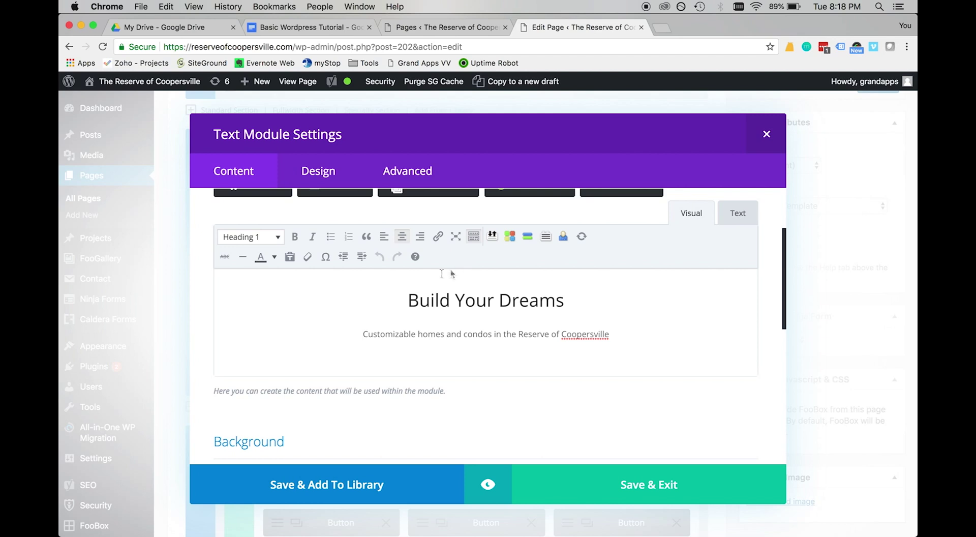
Step: Look over the description below the "Build Your Dreams" heading and close the Text module's settings without saving
{"action": "scroll", "coordinate": [386, 392], "scroll_direction": "down", "scroll_amount": 1}
{"action": "left_click", "coordinate": [441, 314]}
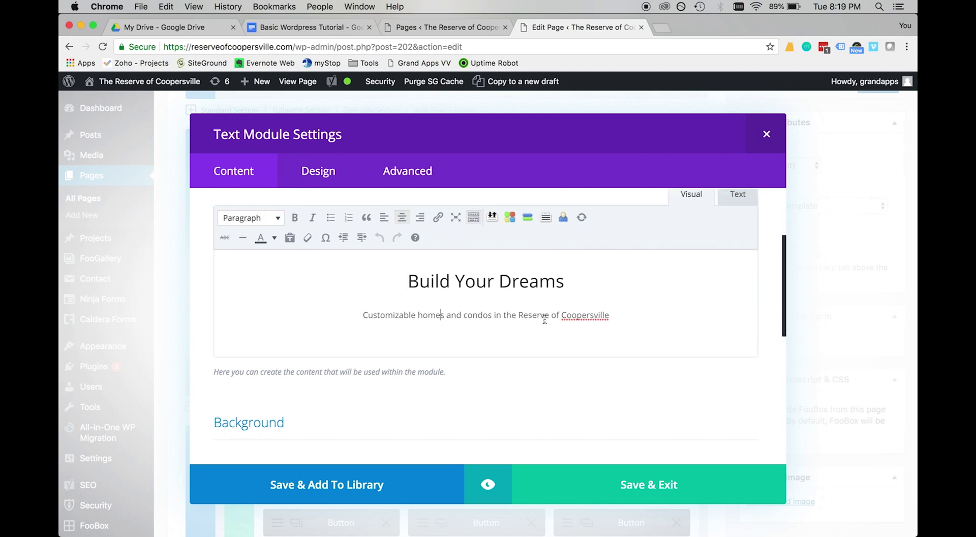
{"action": "scroll", "coordinate": [483, 312], "scroll_direction": "down", "scroll_amount": 1}
{"action": "scroll", "coordinate": [459, 309], "scroll_direction": "up", "scroll_amount": 4}
{"action": "scroll", "coordinate": [460, 309], "scroll_direction": "up", "scroll_amount": 4}
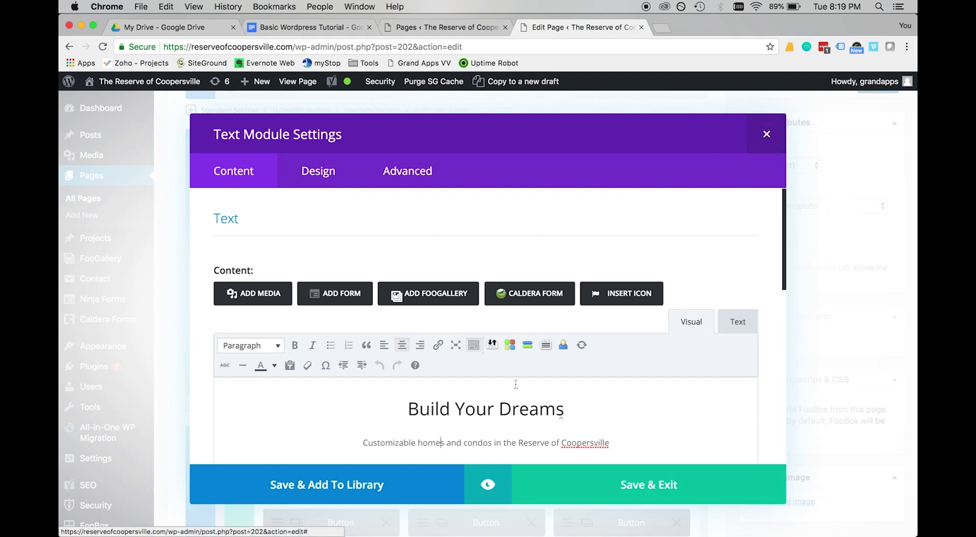
{"action": "left_click", "coordinate": [765, 135]}
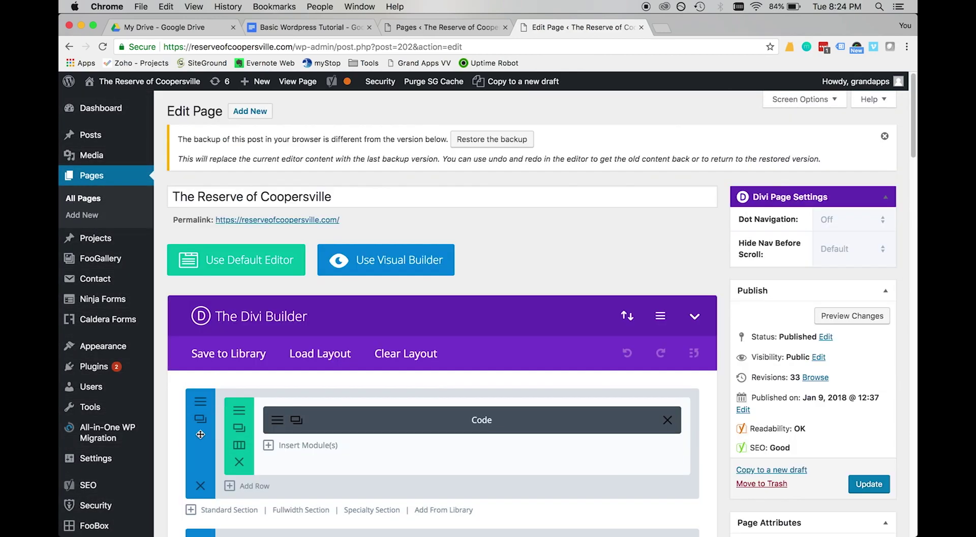
Step: Move the Code section below the section with three columns of Text and Button modules
{"action": "scroll", "coordinate": [200, 434], "scroll_direction": "down", "scroll_amount": 3}
{"action": "scroll", "coordinate": [200, 434], "scroll_direction": "down", "scroll_amount": 1}
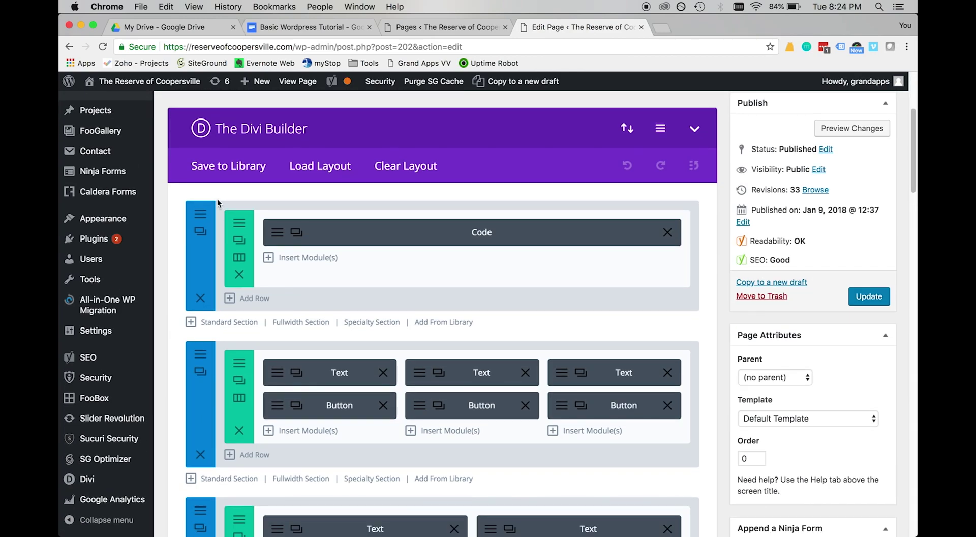
{"action": "left_click_drag", "start_coordinate": [201, 261], "coordinate": [201, 408]}
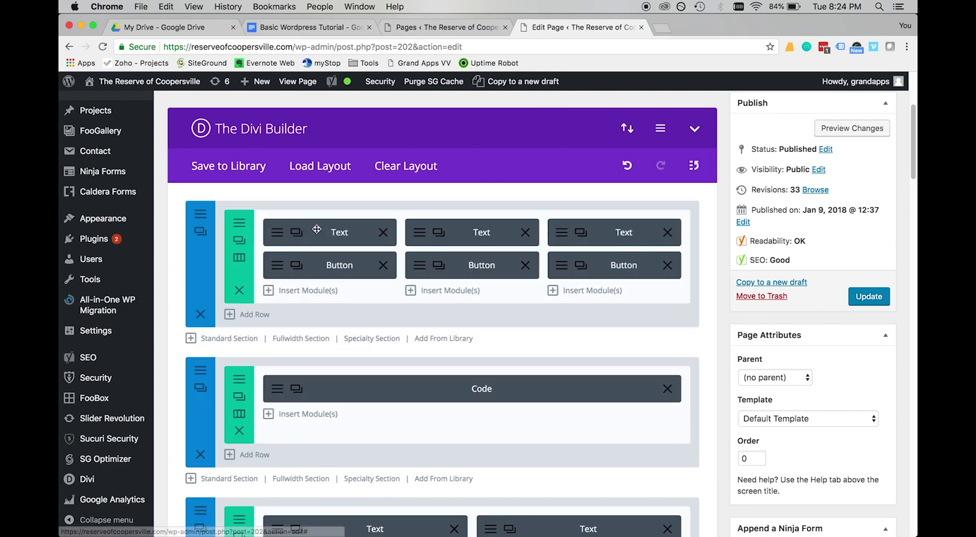
Step: Move the first column's Text module to the start of the second column and duplicate it there
{"action": "left_click_drag", "start_coordinate": [316, 229], "coordinate": [472, 236]}
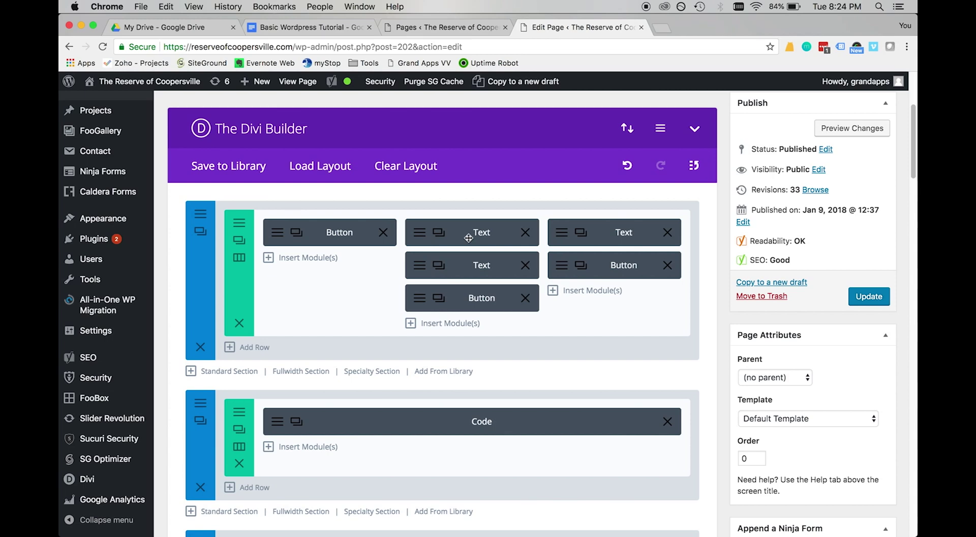
{"action": "left_click", "coordinate": [439, 233]}
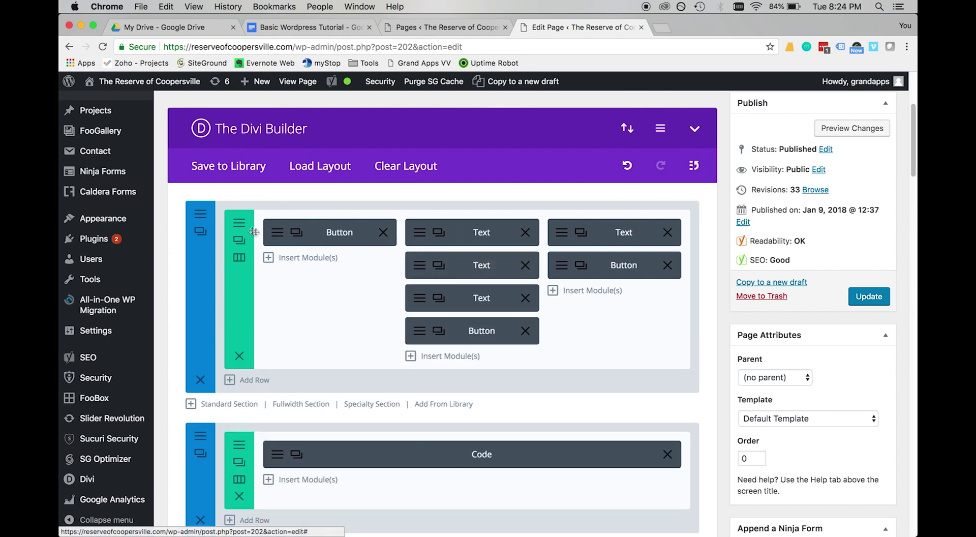
Step: Duplicate the whole three-column row, delete the copied row and look down the remaining layout
{"action": "left_click", "coordinate": [238, 242]}
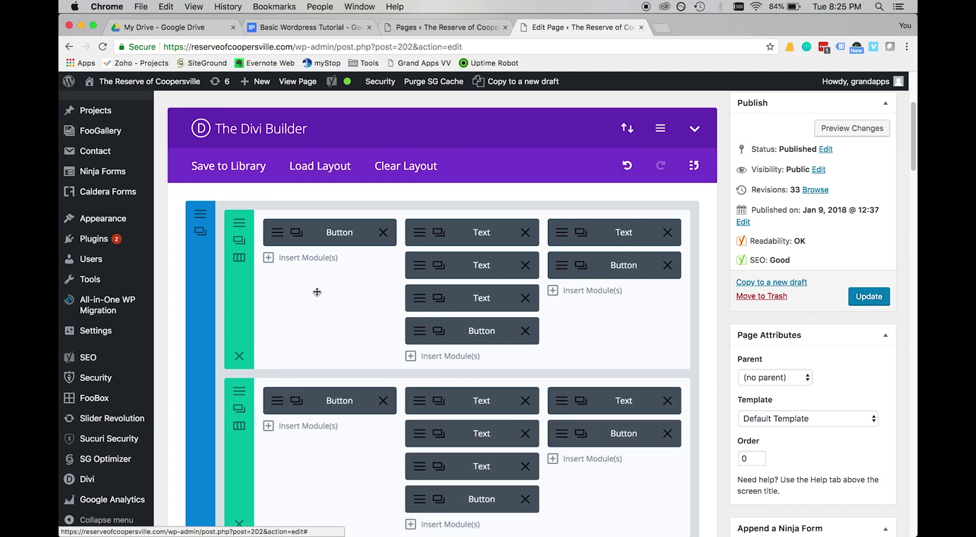
{"action": "scroll", "coordinate": [317, 291], "scroll_direction": "down", "scroll_amount": 1}
{"action": "left_click", "coordinate": [238, 503]}
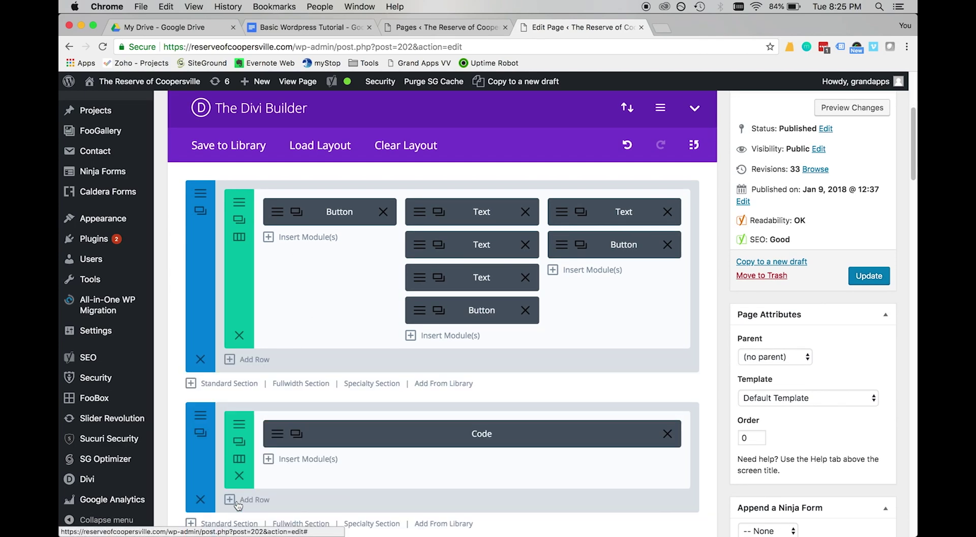
{"action": "scroll", "coordinate": [245, 311], "scroll_direction": "down", "scroll_amount": 3}
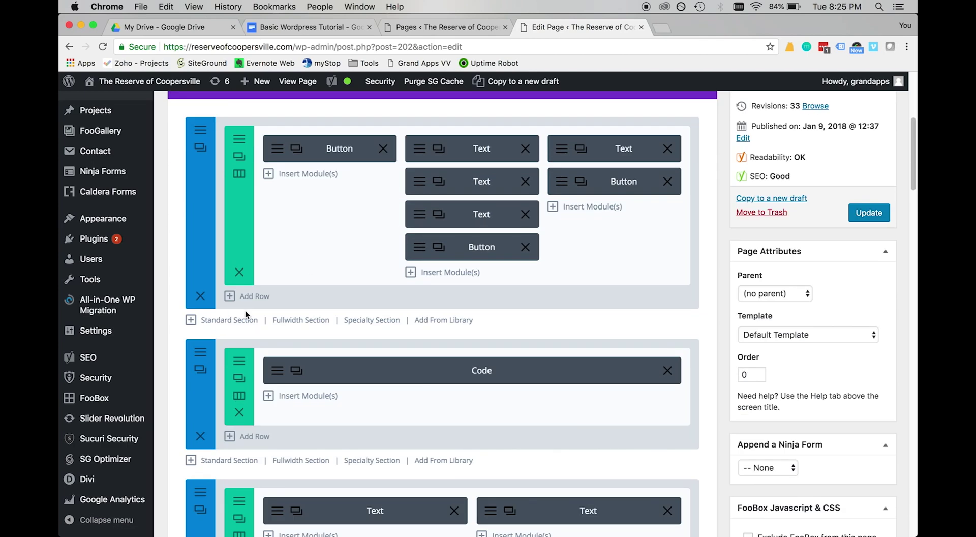
{"action": "scroll", "coordinate": [246, 314], "scroll_direction": "down", "scroll_amount": 9}
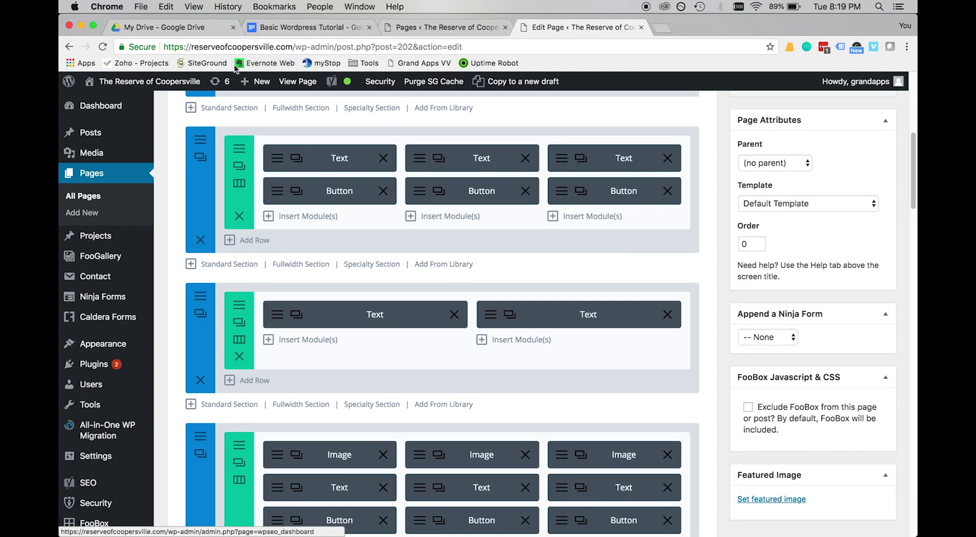
Step: View the live front page, leaving the editor without saving, and enable the Visual Builder on it
{"action": "left_click", "coordinate": [293, 82]}
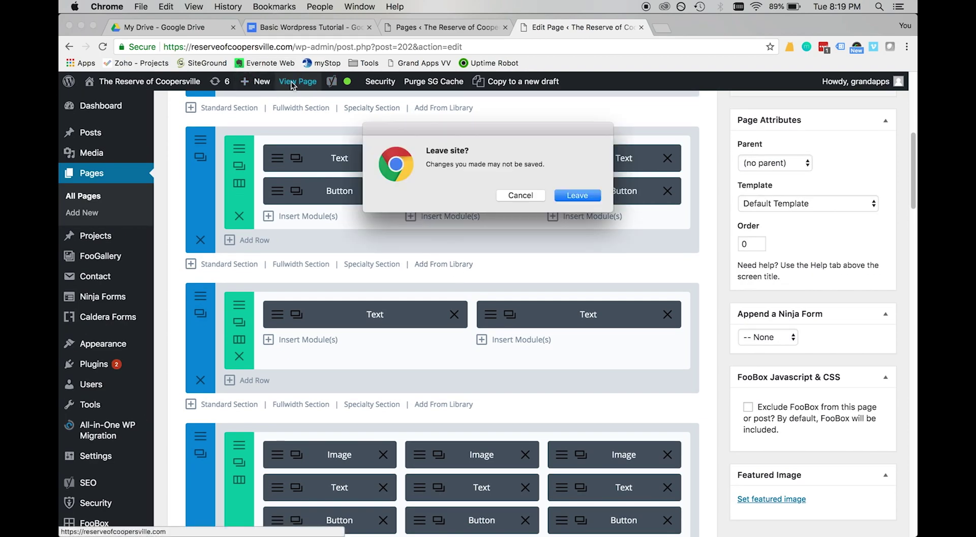
{"action": "left_click", "coordinate": [583, 196]}
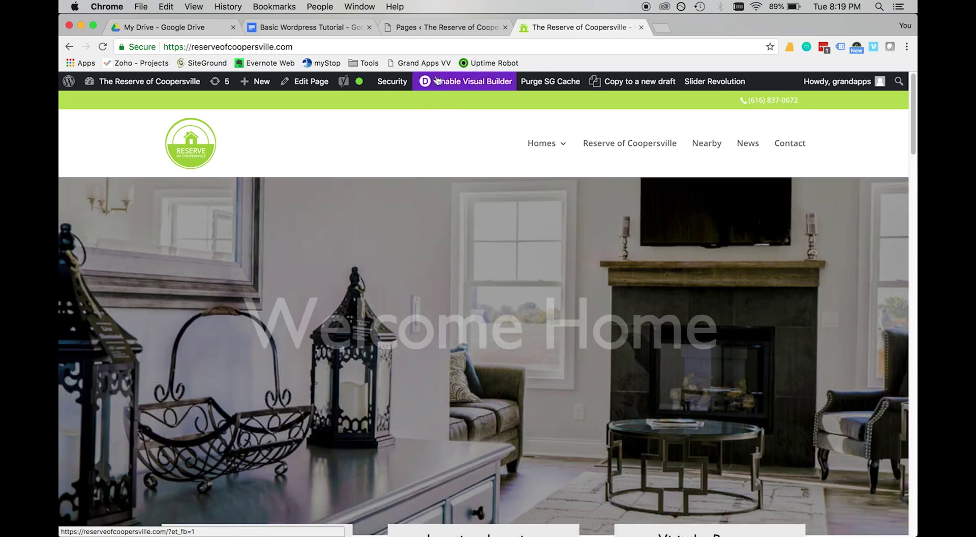
{"action": "left_click", "coordinate": [461, 82]}
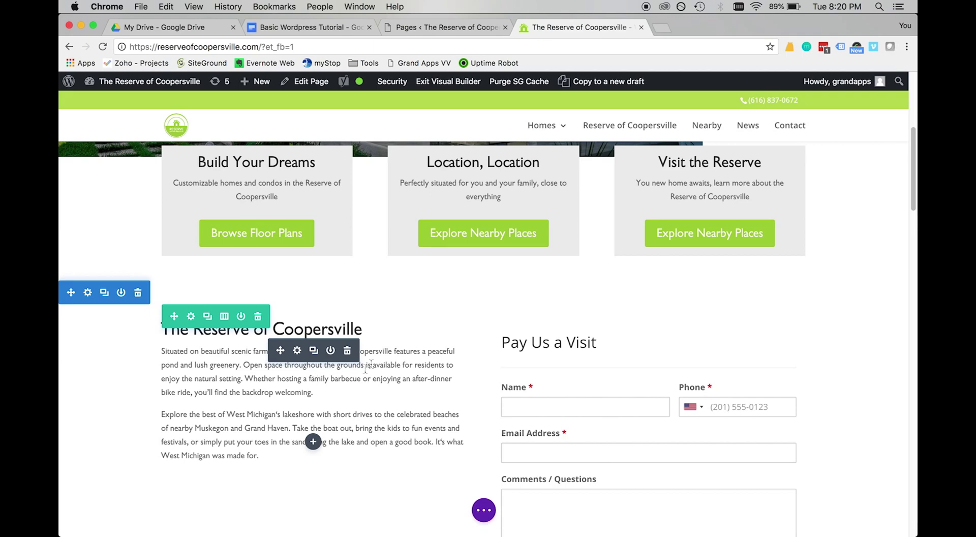
Step: Insert "the edit" after "barbecue" directly in the first paragraph under The Reserve of Coopersville heading
{"action": "scroll", "coordinate": [410, 376], "scroll_direction": "up", "scroll_amount": 1}
{"action": "left_click", "coordinate": [359, 383]}
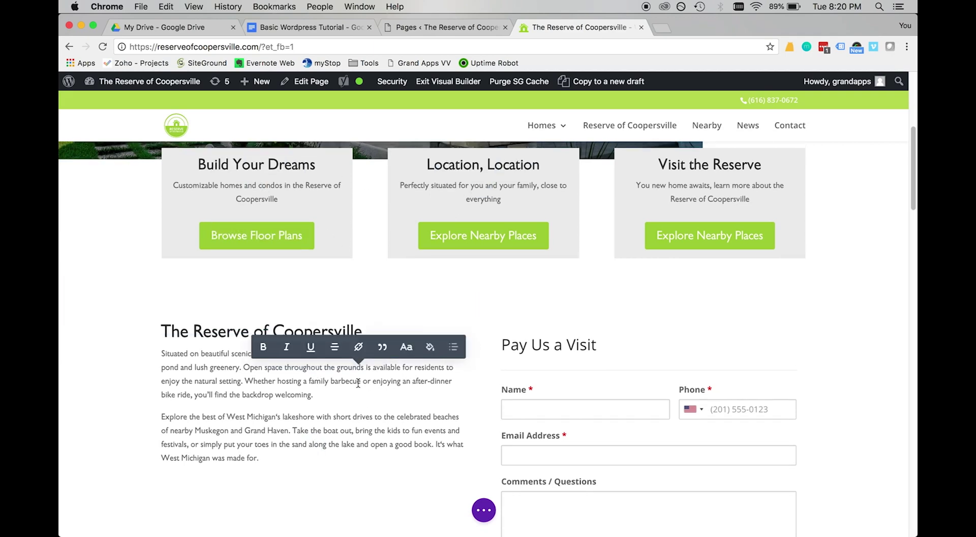
{"action": "type", "text": "the edit"}
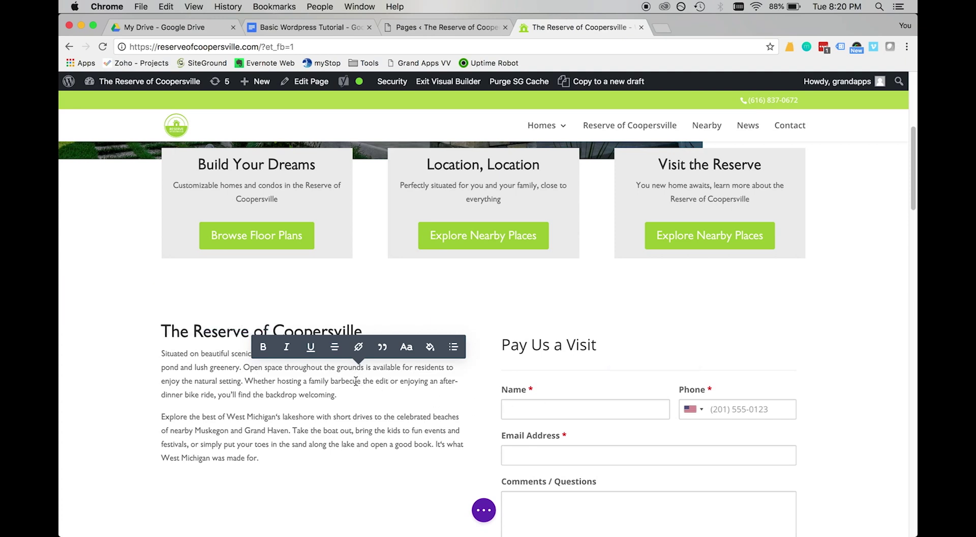
Step: Remove the inserted words "the edit" from the paragraph and exit inline text editing
{"action": "key", "text": "BackSpace"}
{"action": "key", "text": "BackSpace"}
{"action": "key", "text": "BackSpace"}
{"action": "key", "text": "BackSpace"}
{"action": "key", "text": "BackSpace"}
{"action": "key", "text": "BackSpace"}
{"action": "key", "text": "BackSpace"}
{"action": "key", "text": "BackSpace"}
{"action": "key", "text": "BackSpace"}
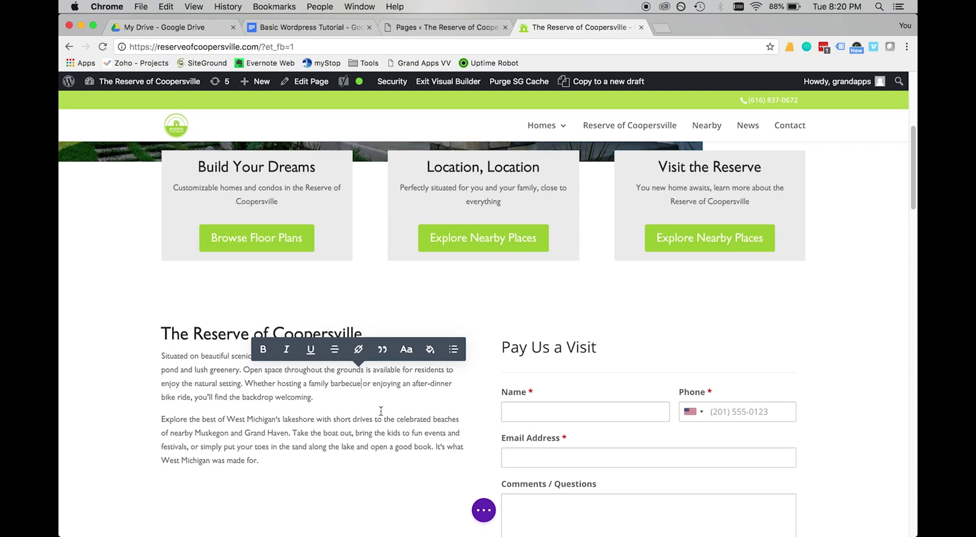
{"action": "scroll", "coordinate": [380, 410], "scroll_direction": "down", "scroll_amount": 2}
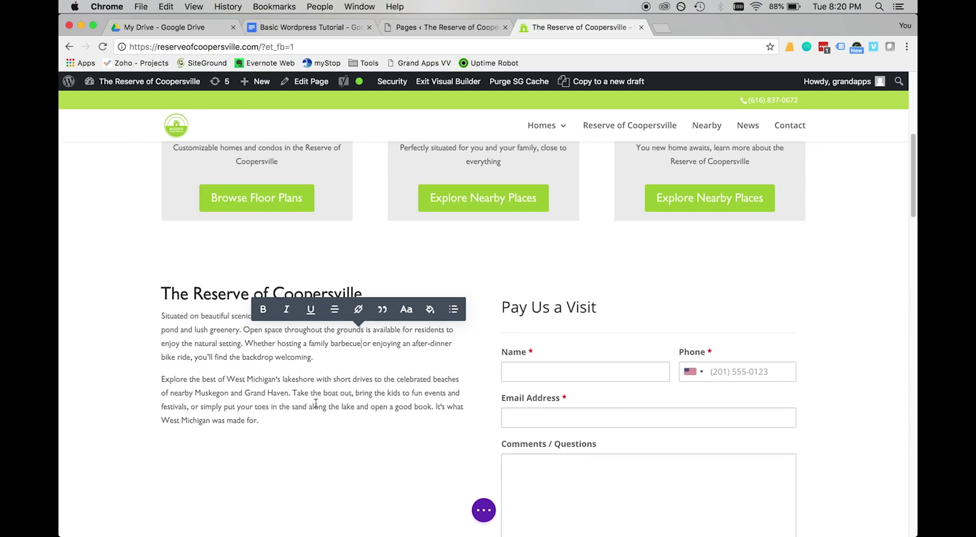
{"action": "left_click", "coordinate": [311, 405]}
{"action": "scroll", "coordinate": [312, 399], "scroll_direction": "down", "scroll_amount": 1}
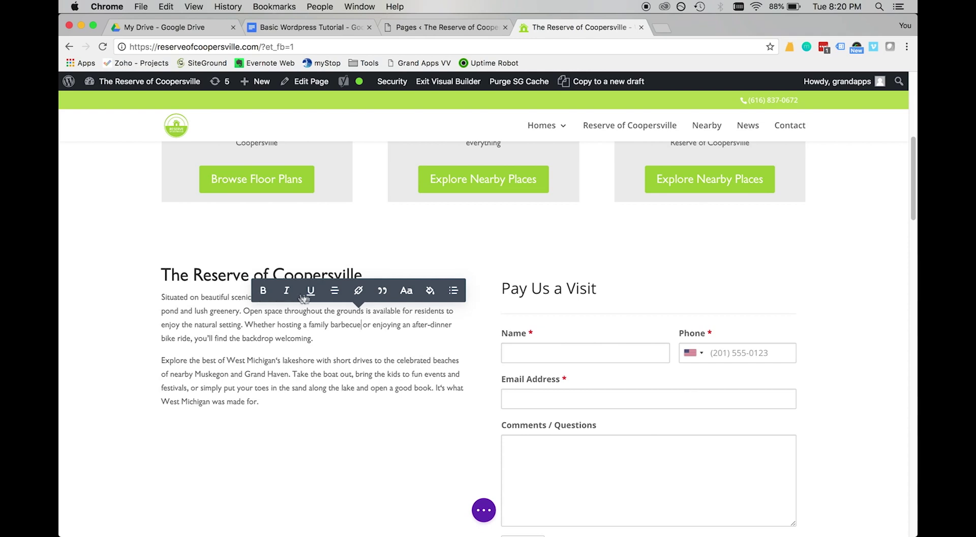
{"action": "left_click", "coordinate": [492, 403]}
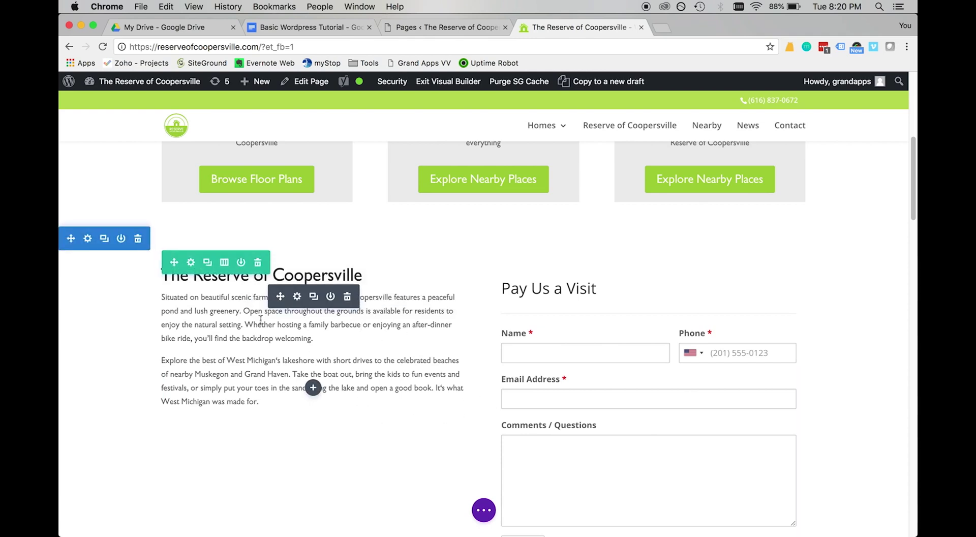
Step: Open the settings of The Reserve of Coopersville text module, enlarge the settings window, review its content and close it
{"action": "left_click", "coordinate": [297, 297]}
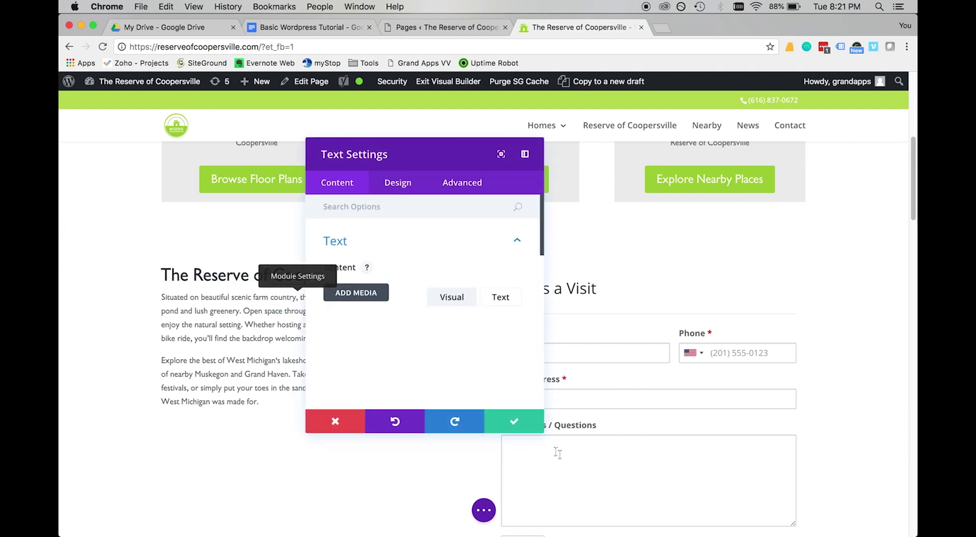
{"action": "left_click_drag", "start_coordinate": [544, 432], "coordinate": [800, 524]}
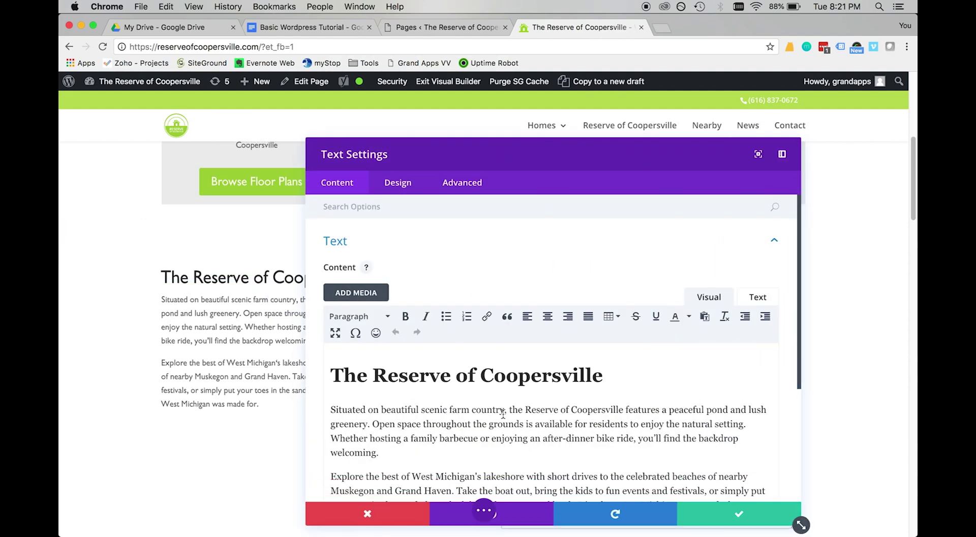
{"action": "scroll", "coordinate": [428, 430], "scroll_direction": "down", "scroll_amount": 3}
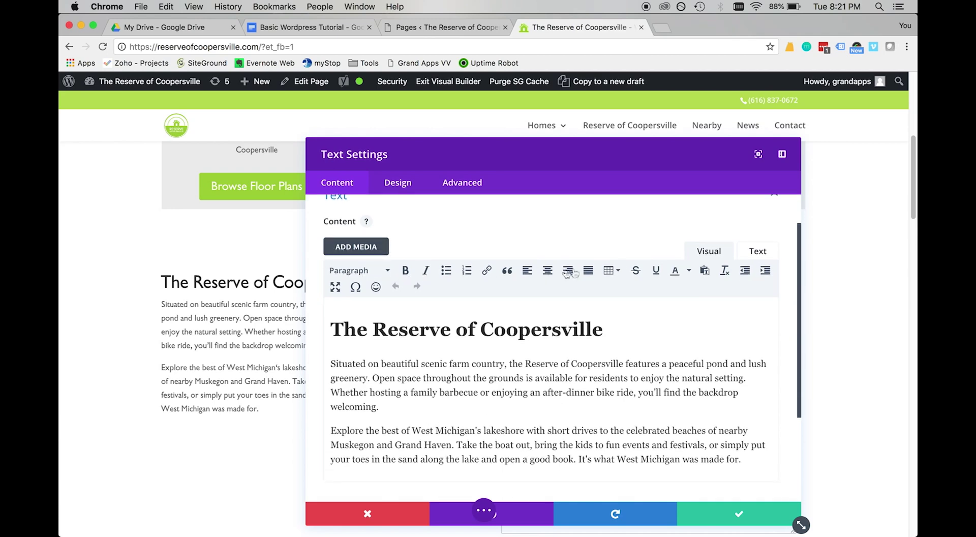
{"action": "scroll", "coordinate": [486, 406], "scroll_direction": "down", "scroll_amount": 3}
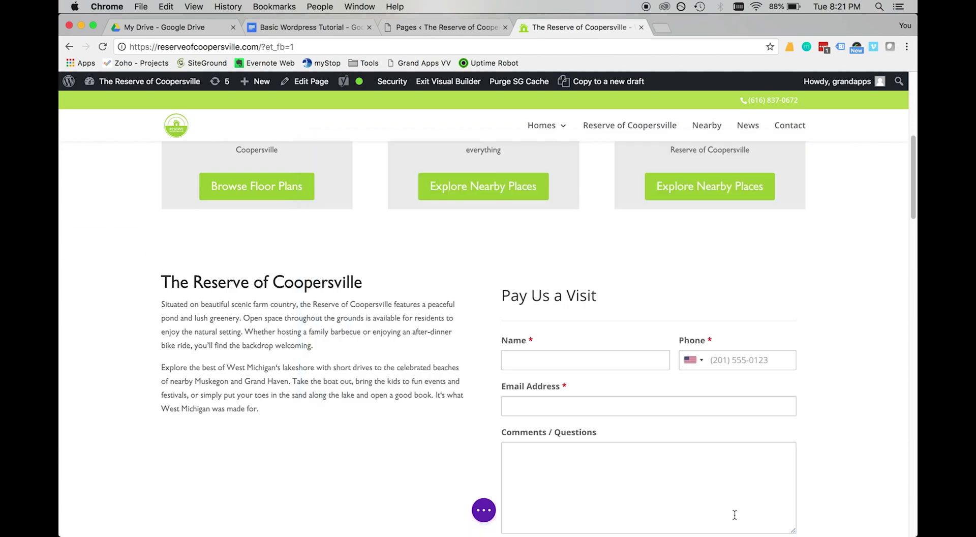
{"action": "left_click", "coordinate": [733, 515]}
Step: Find the home listings farther down the page and open the module settings of the Bentridge image
{"action": "scroll", "coordinate": [410, 309], "scroll_direction": "up", "scroll_amount": 2}
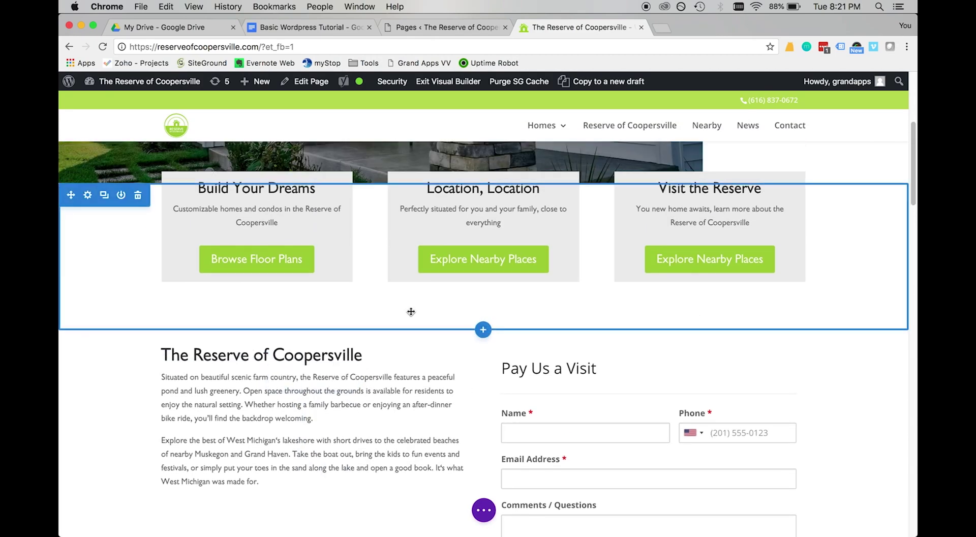
{"action": "scroll", "coordinate": [411, 311], "scroll_direction": "down", "scroll_amount": 10}
{"action": "scroll", "coordinate": [254, 228], "scroll_direction": "up", "scroll_amount": 1}
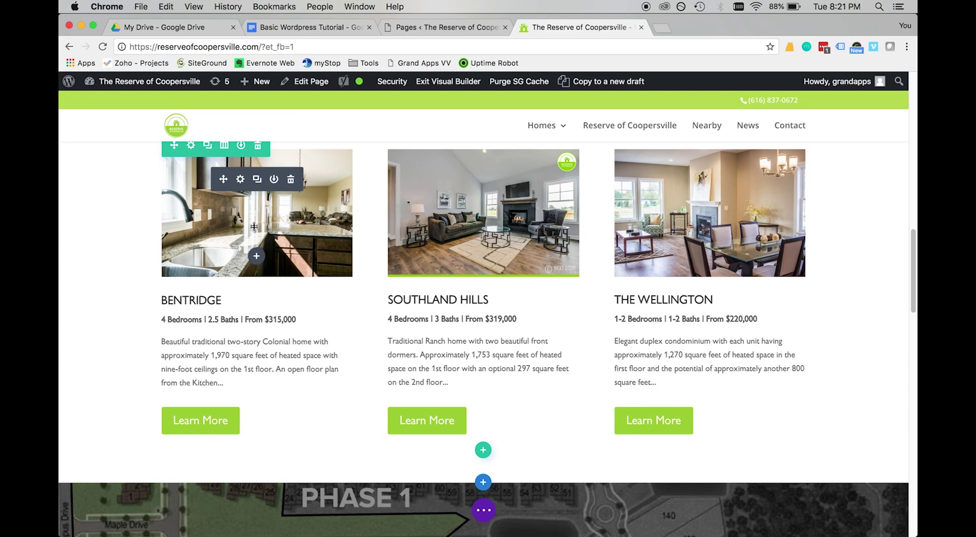
{"action": "scroll", "coordinate": [254, 228], "scroll_direction": "up", "scroll_amount": 1}
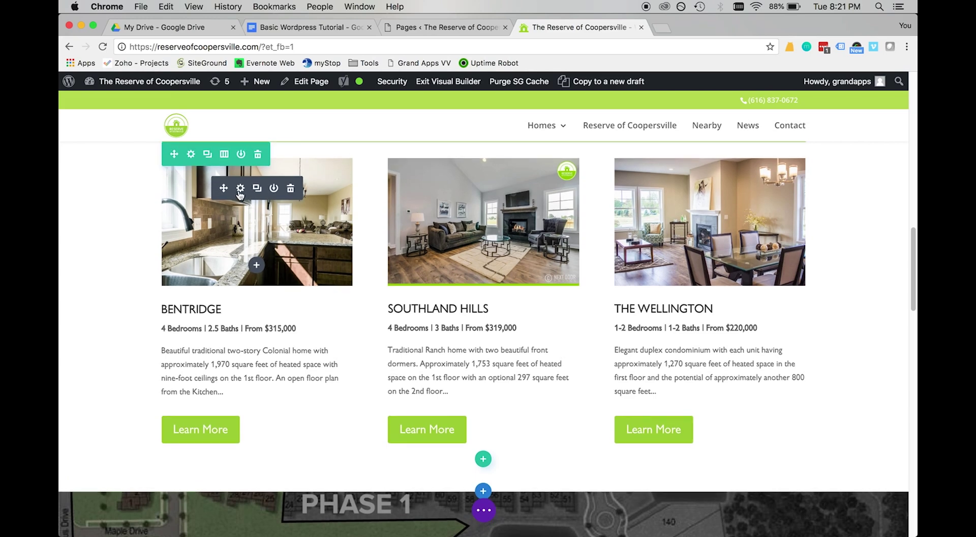
{"action": "left_click", "coordinate": [241, 188]}
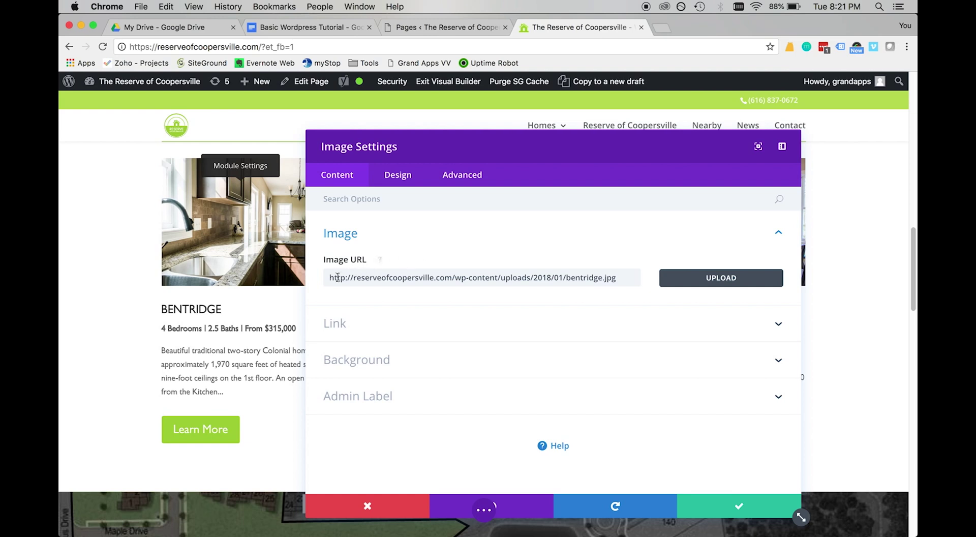
Step: Inspect the media library and file upload options for replacing the Bentridge image without choosing a file, and close the image settings
{"action": "left_click_drag", "start_coordinate": [331, 277], "coordinate": [630, 279]}
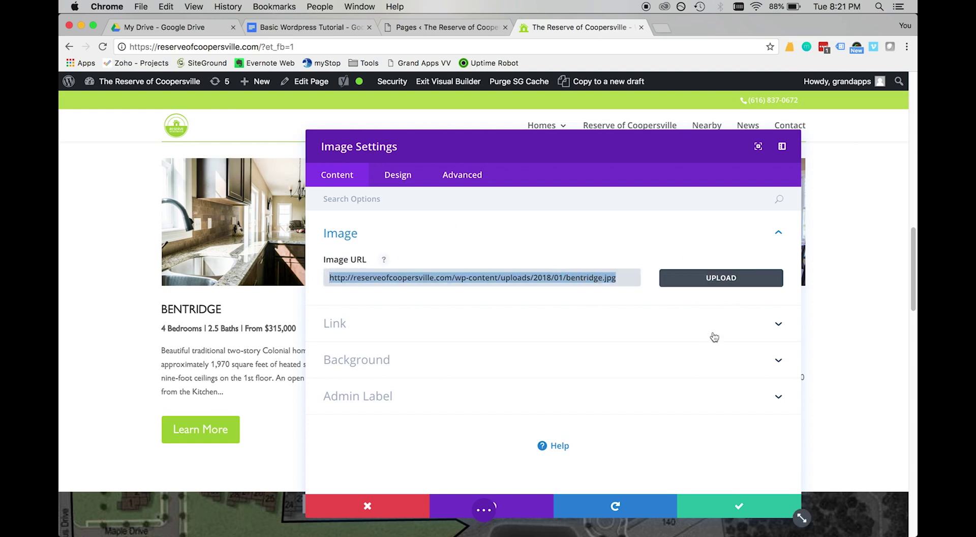
{"action": "left_click", "coordinate": [716, 279]}
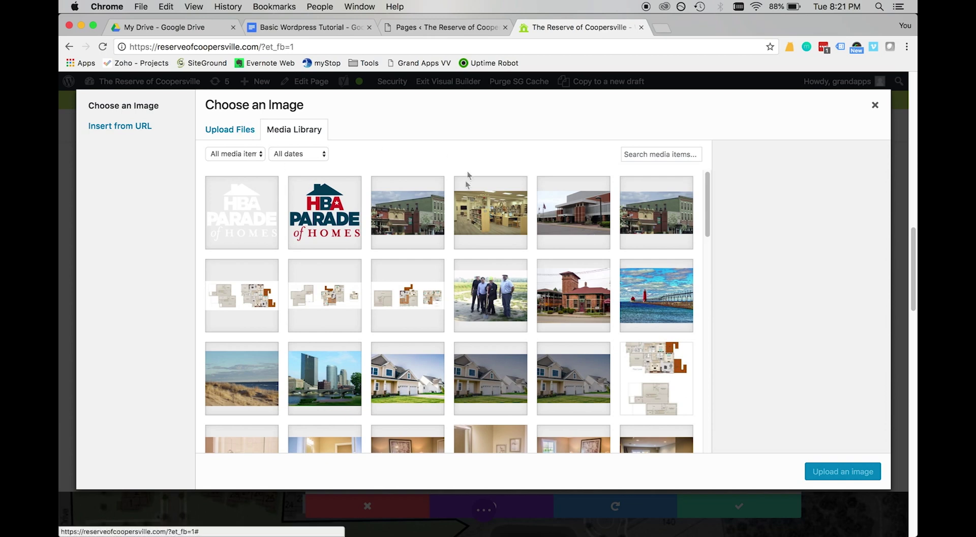
{"action": "left_click", "coordinate": [238, 130]}
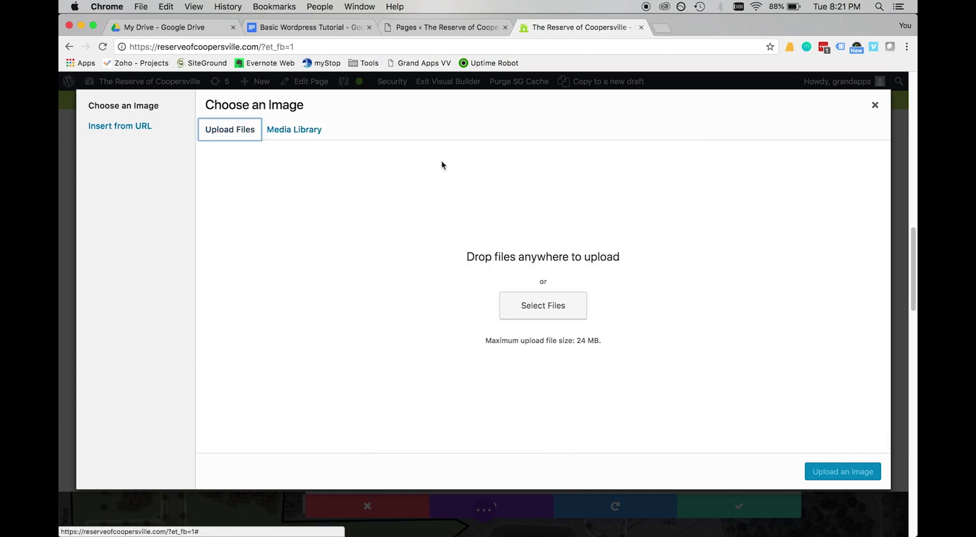
{"action": "left_click", "coordinate": [544, 309]}
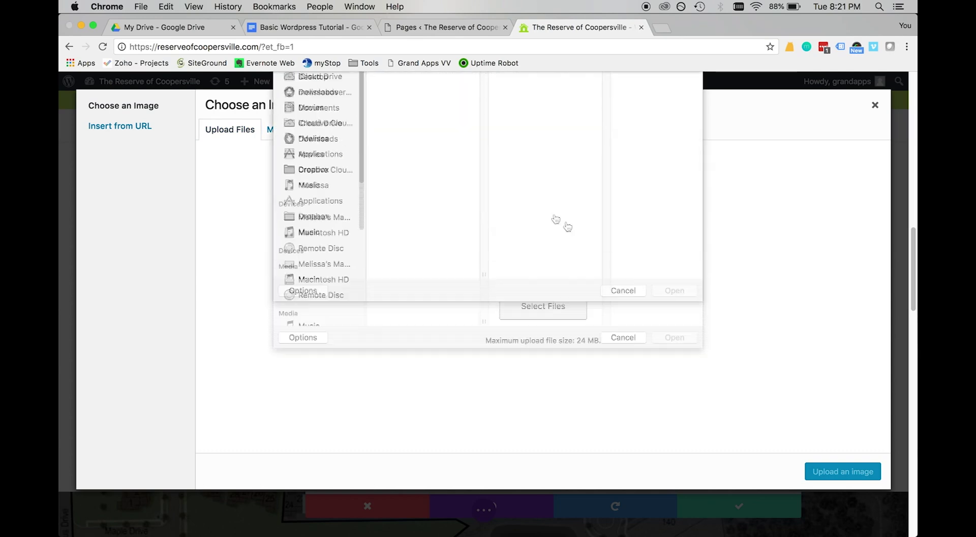
{"action": "left_click", "coordinate": [623, 408]}
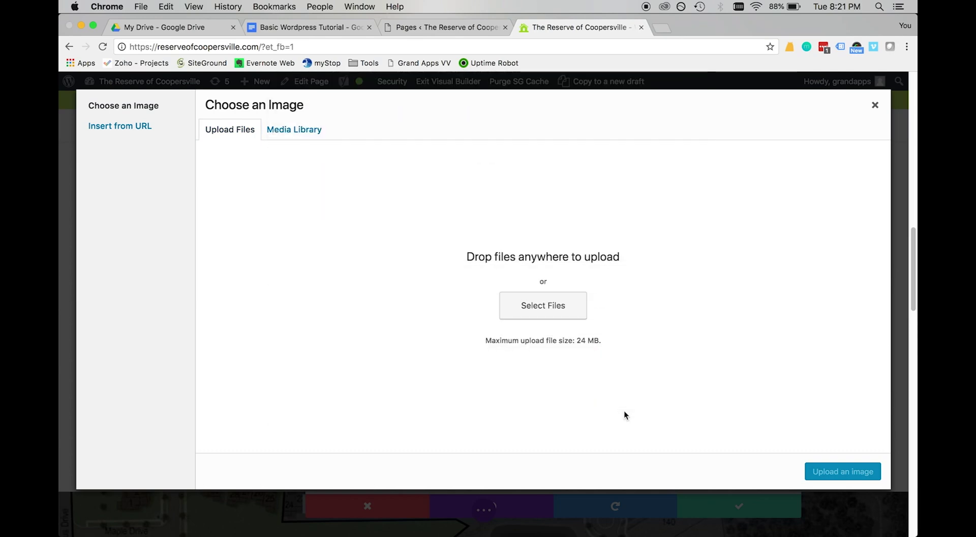
{"action": "left_click", "coordinate": [875, 104]}
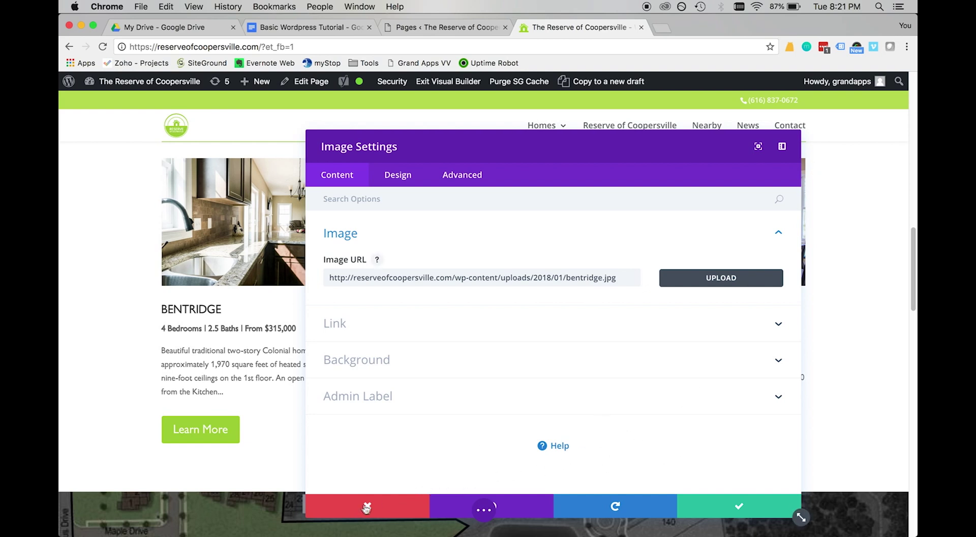
{"action": "left_click", "coordinate": [741, 507]}
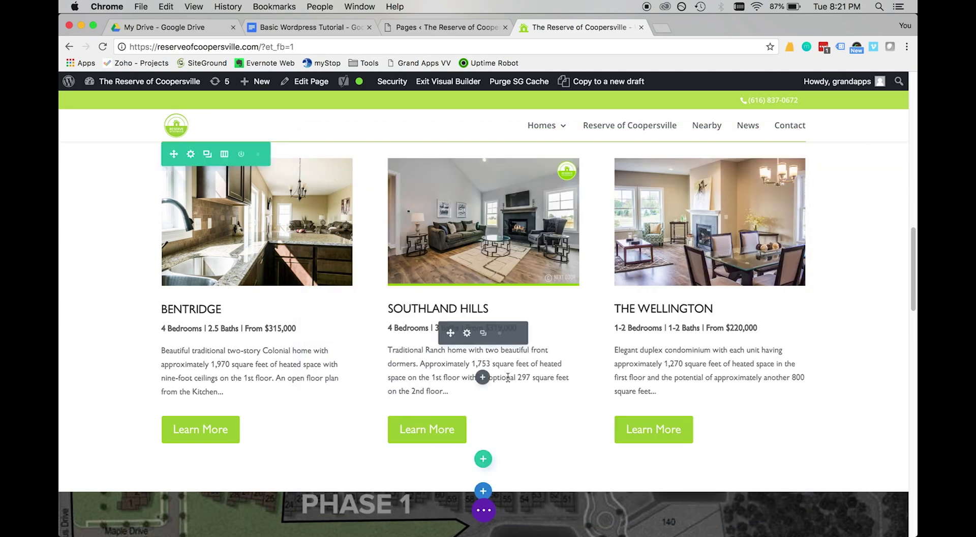
Step: Inspect the background image options of the More Expansion Coming section, including the media library, and discard out of the section settings
{"action": "scroll", "coordinate": [487, 381], "scroll_direction": "down", "scroll_amount": 6}
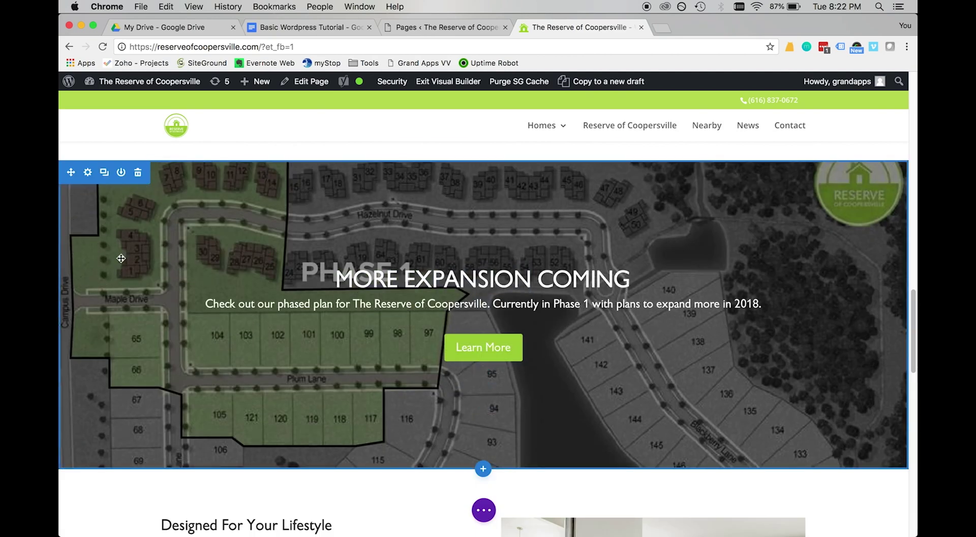
{"action": "left_click", "coordinate": [88, 173]}
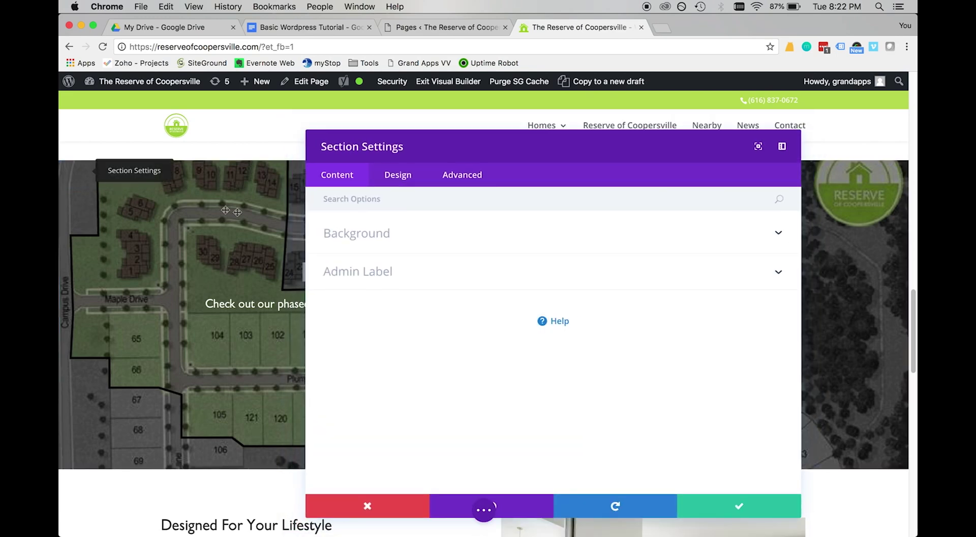
{"action": "left_click", "coordinate": [354, 232]}
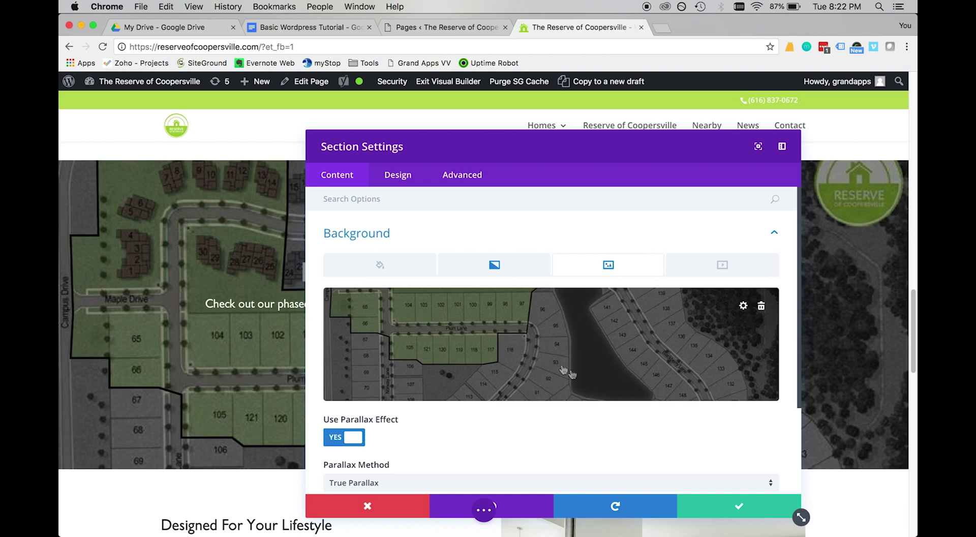
{"action": "left_click", "coordinate": [532, 361]}
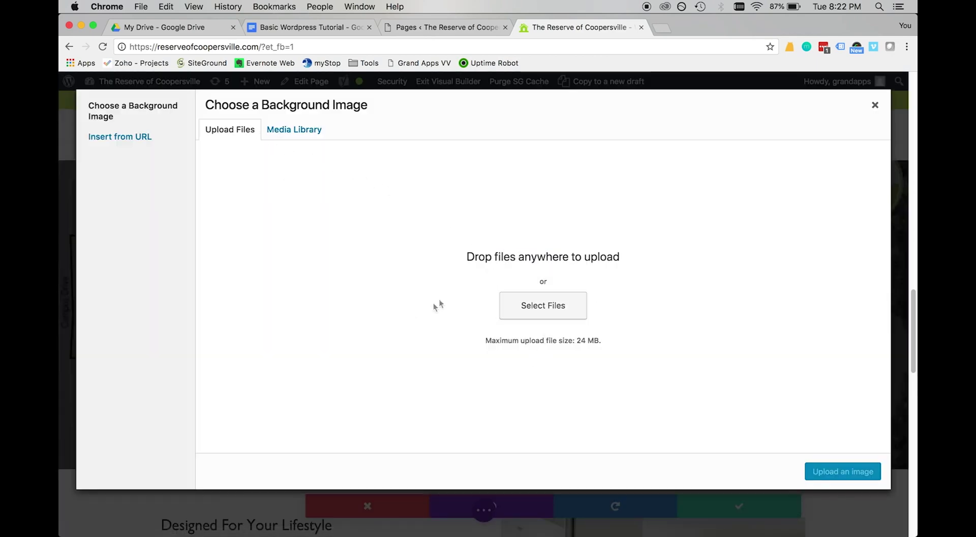
{"action": "left_click", "coordinate": [294, 130]}
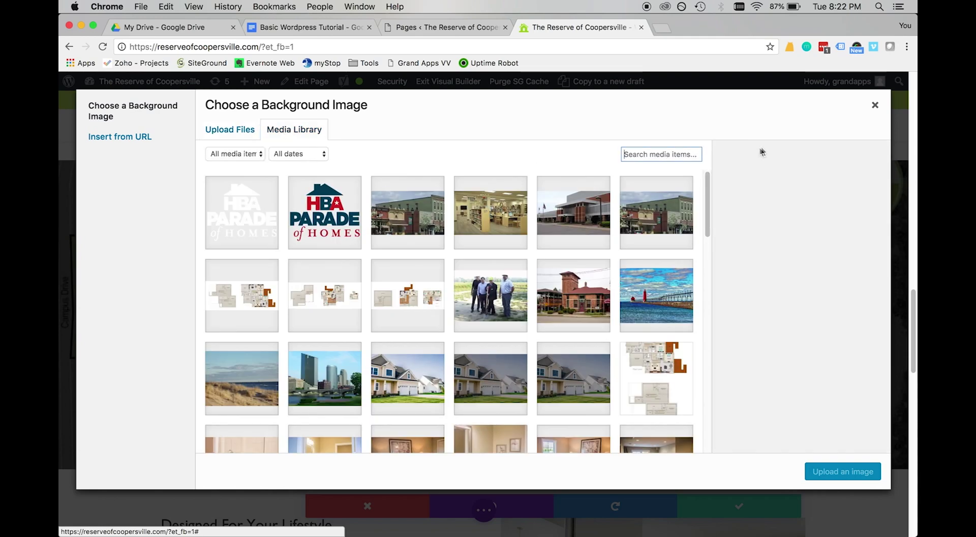
{"action": "left_click", "coordinate": [874, 107]}
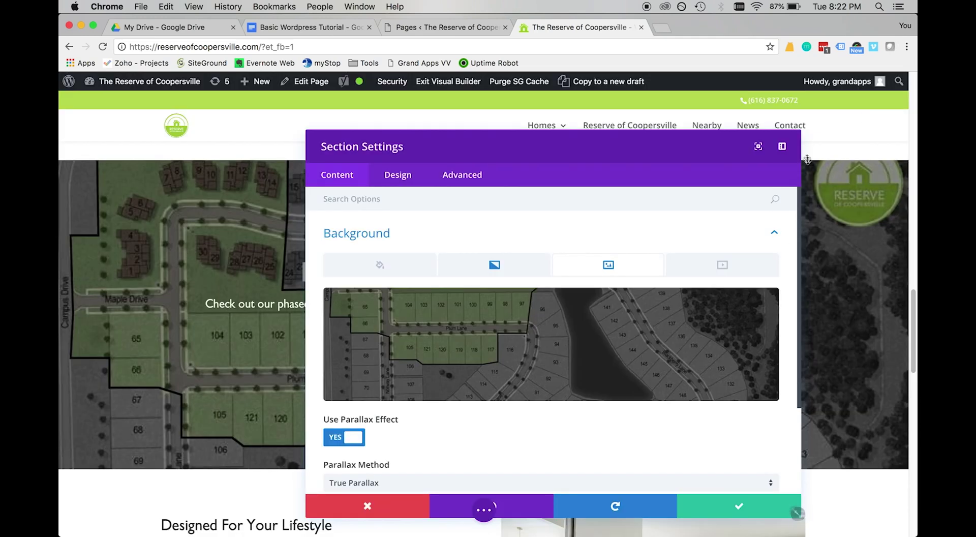
{"action": "left_click", "coordinate": [378, 505]}
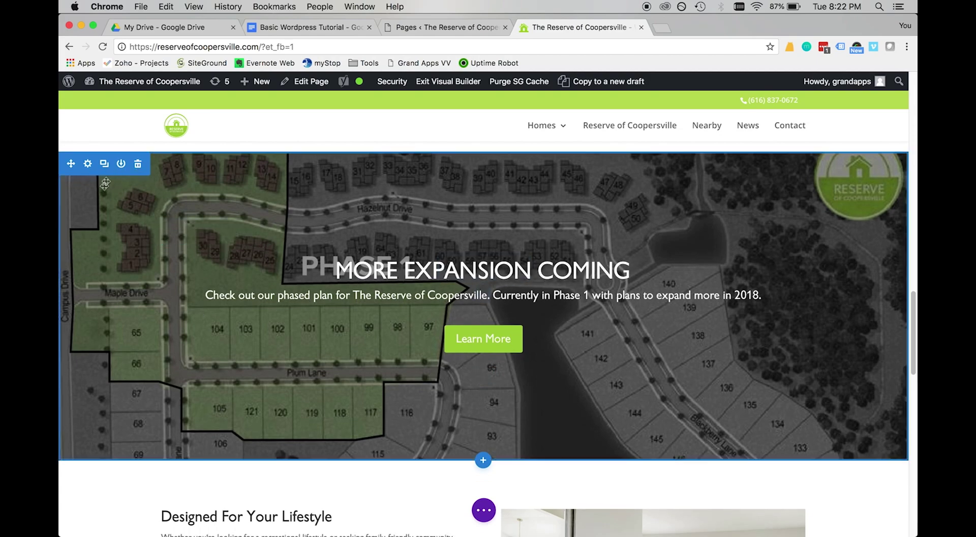
Step: Inspect the title and image settings of the Thriving Community blurb and close them without making changes
{"action": "scroll", "coordinate": [116, 381], "scroll_direction": "down", "scroll_amount": 5}
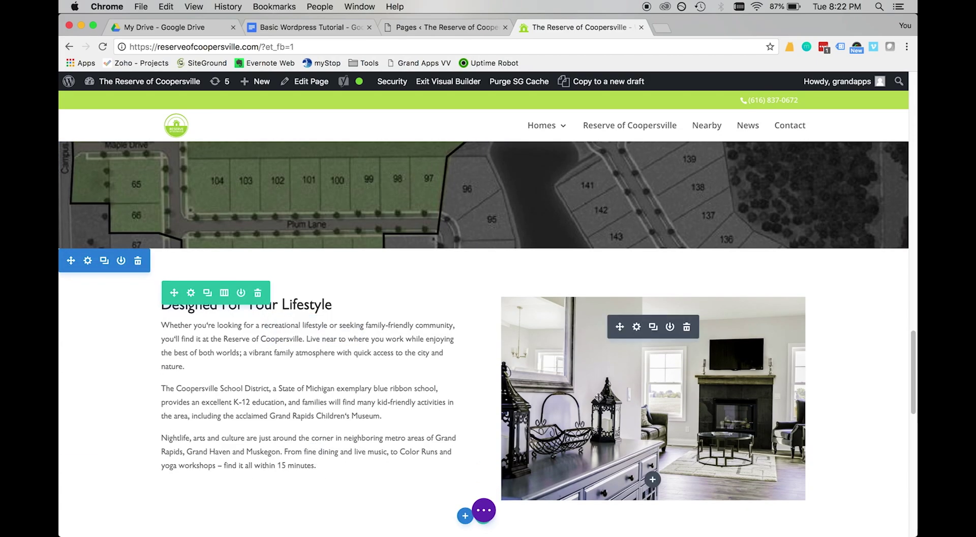
{"action": "scroll", "coordinate": [623, 367], "scroll_direction": "down", "scroll_amount": 10}
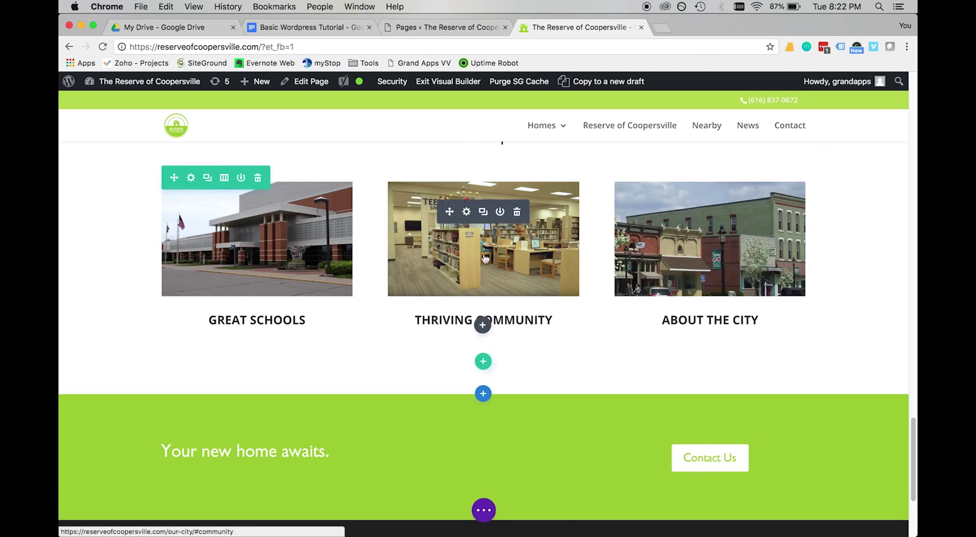
{"action": "left_click", "coordinate": [466, 211]}
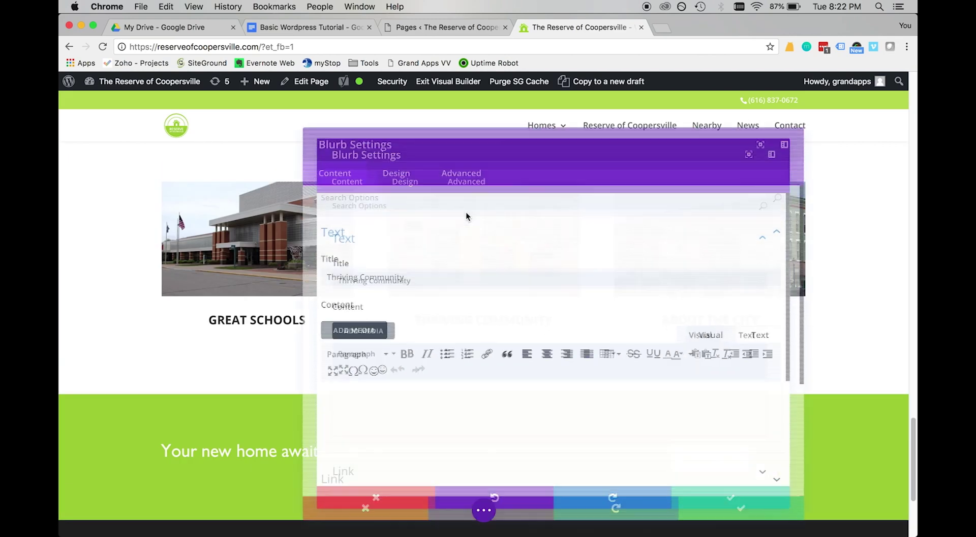
{"action": "left_click_drag", "start_coordinate": [407, 278], "coordinate": [339, 204]}
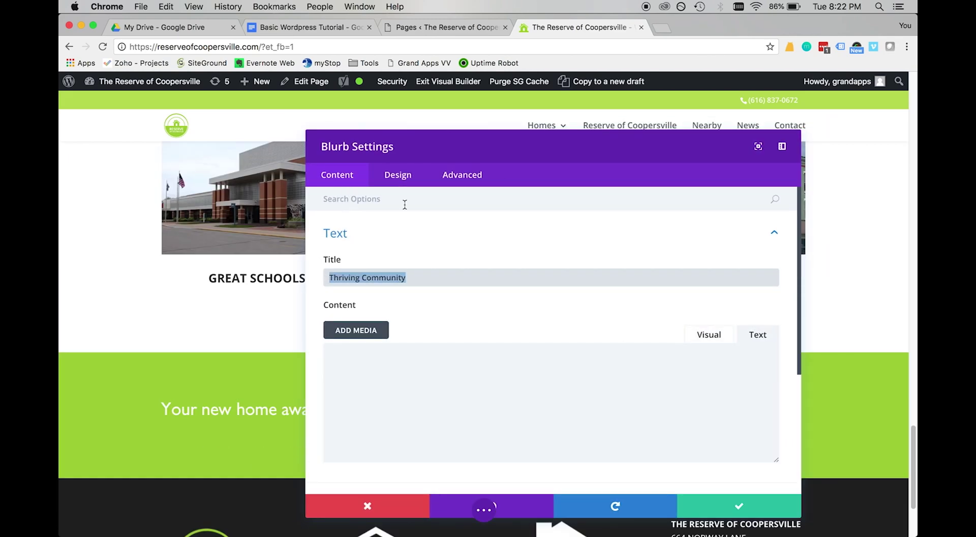
{"action": "left_click", "coordinate": [386, 233]}
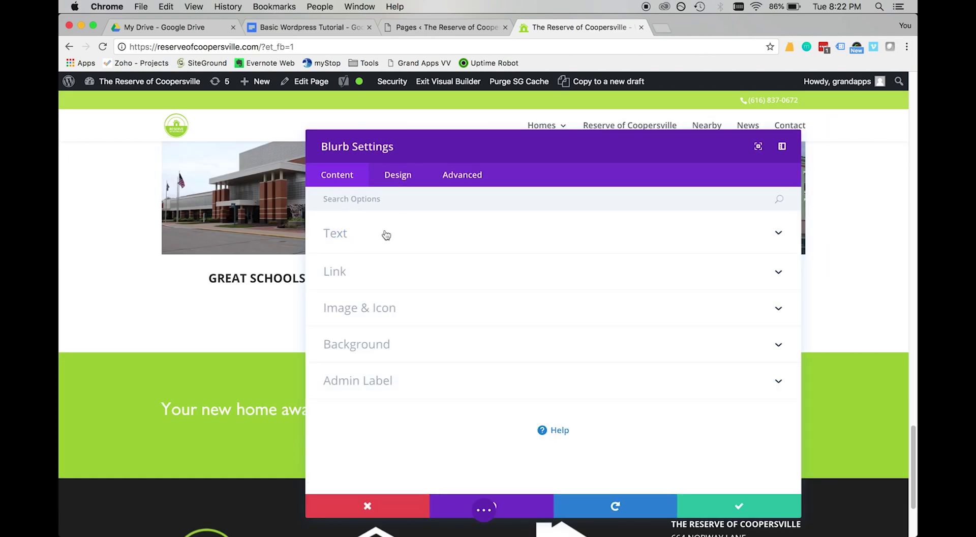
{"action": "left_click", "coordinate": [345, 310]}
{"action": "left_click_drag", "start_coordinate": [336, 330], "coordinate": [708, 343]}
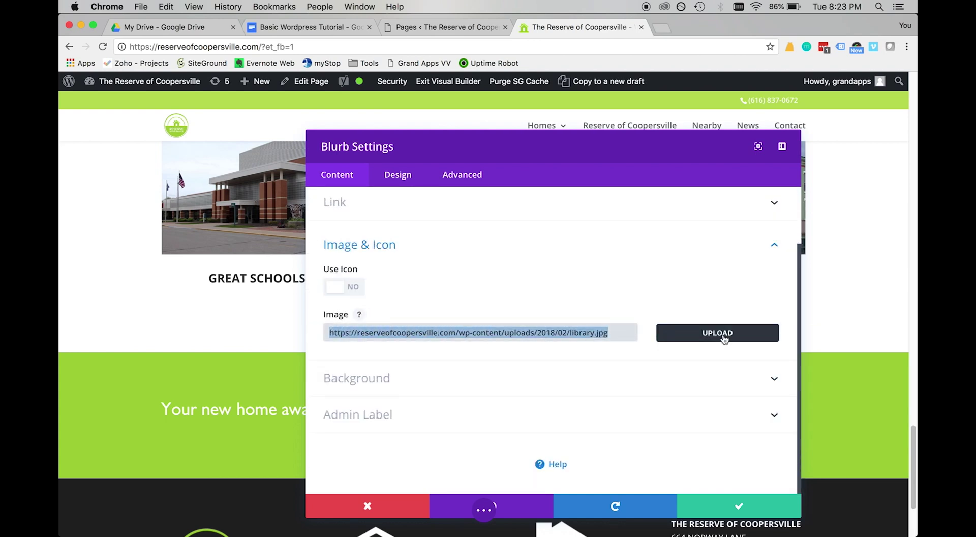
{"action": "left_click", "coordinate": [416, 510]}
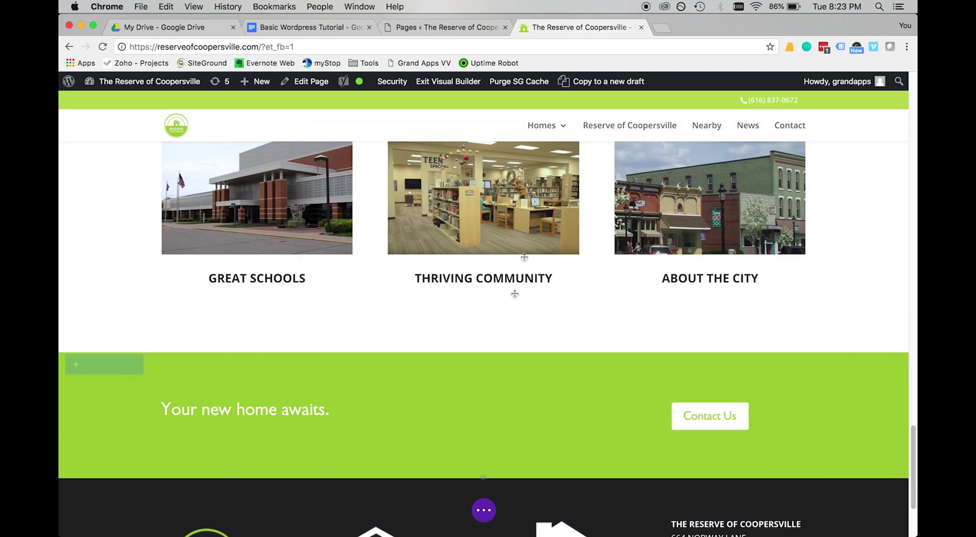
Step: Examine the homepage layout in the Visual Builder from the footer up to the Welcome Home banner and The Reserve of Coopersville row
{"action": "scroll", "coordinate": [558, 361], "scroll_direction": "down", "scroll_amount": 3}
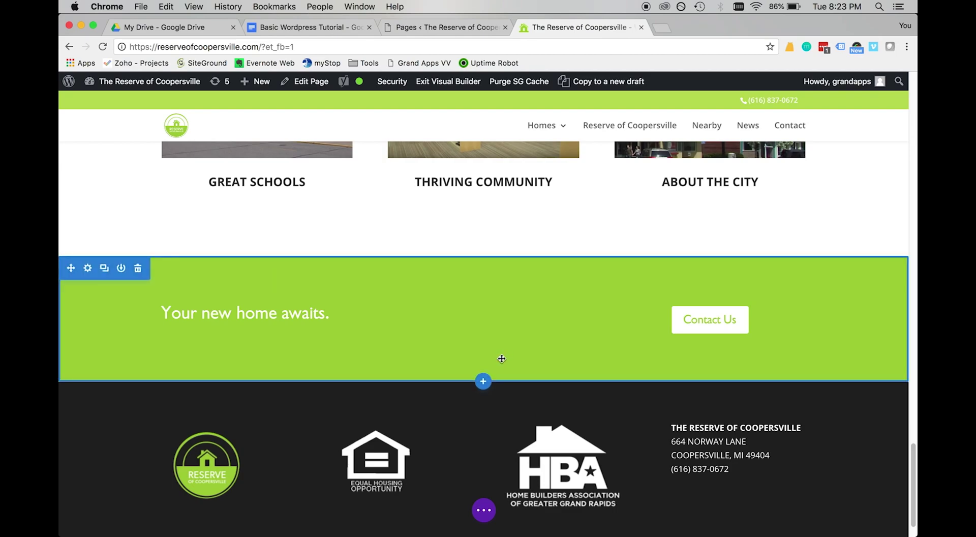
{"action": "scroll", "coordinate": [501, 358], "scroll_direction": "up", "scroll_amount": 20}
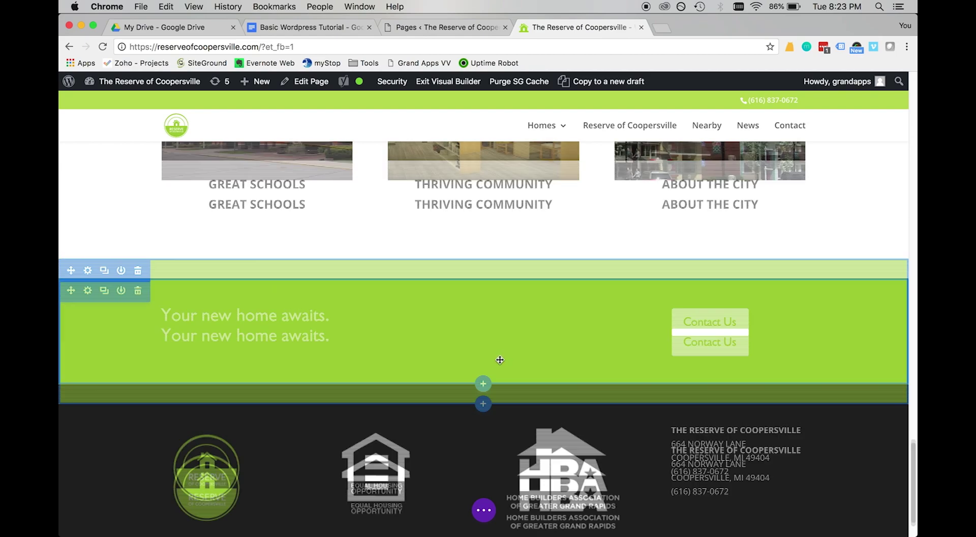
{"action": "scroll", "coordinate": [499, 358], "scroll_direction": "up", "scroll_amount": 10}
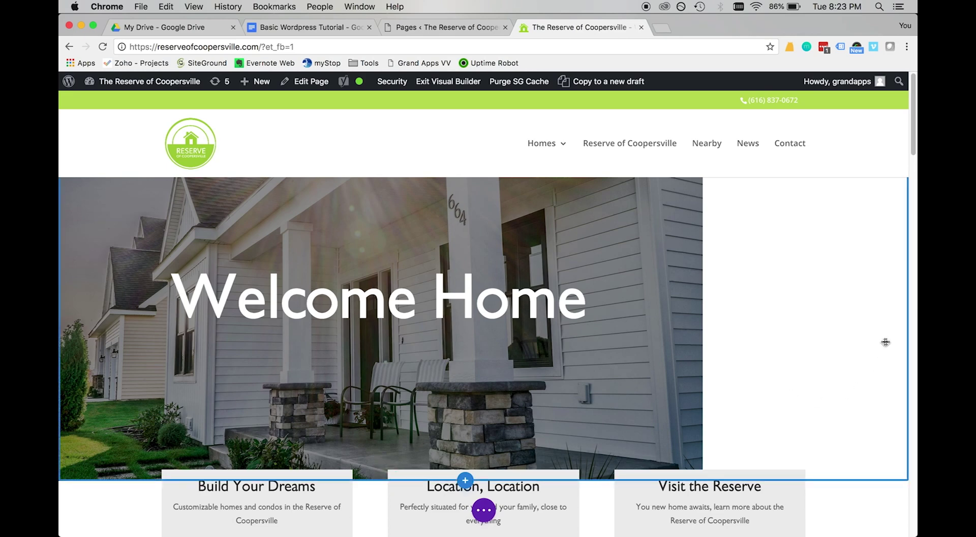
{"action": "scroll", "coordinate": [519, 366], "scroll_direction": "down", "scroll_amount": 2}
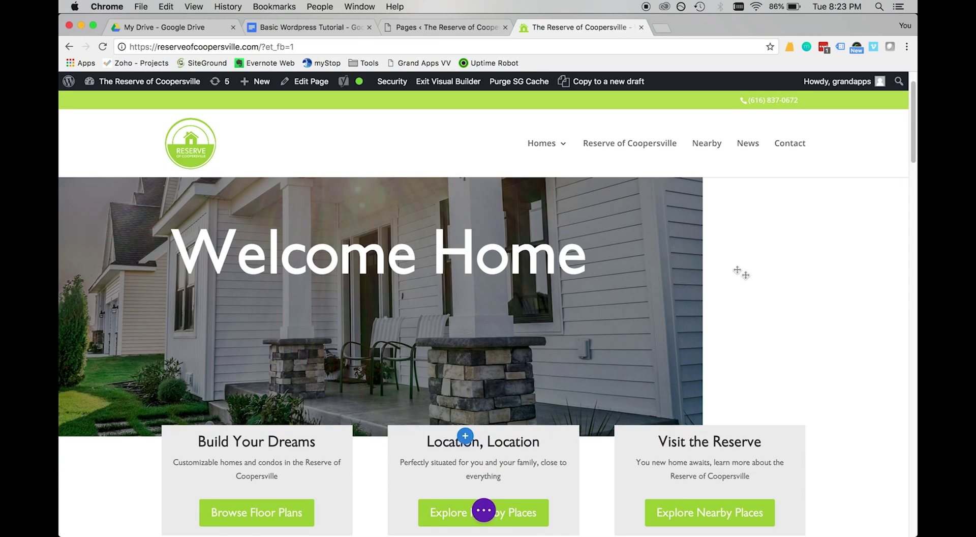
{"action": "scroll", "coordinate": [711, 349], "scroll_direction": "down", "scroll_amount": 1}
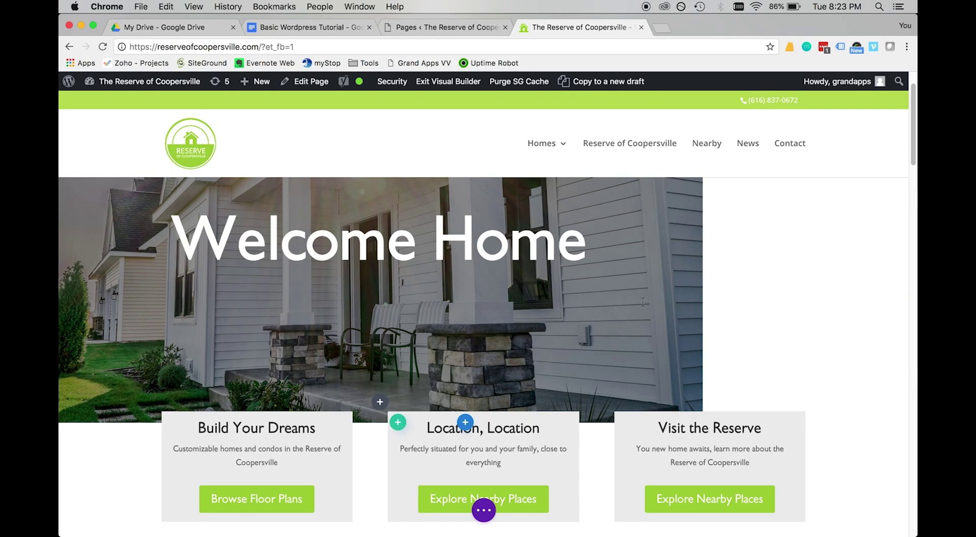
{"action": "scroll", "coordinate": [402, 279], "scroll_direction": "down", "scroll_amount": 1}
{"action": "scroll", "coordinate": [656, 329], "scroll_direction": "down", "scroll_amount": 5}
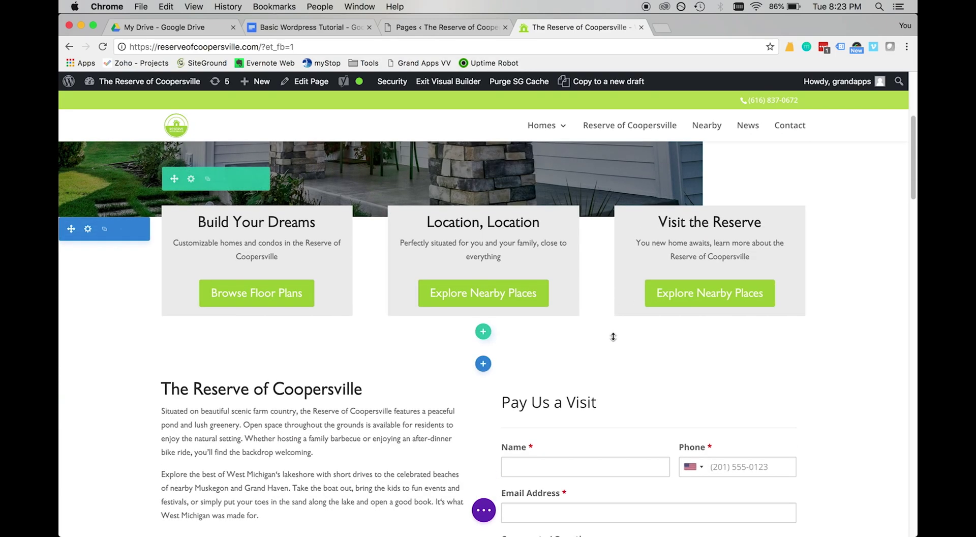
{"action": "scroll", "coordinate": [442, 328], "scroll_direction": "down", "scroll_amount": 1}
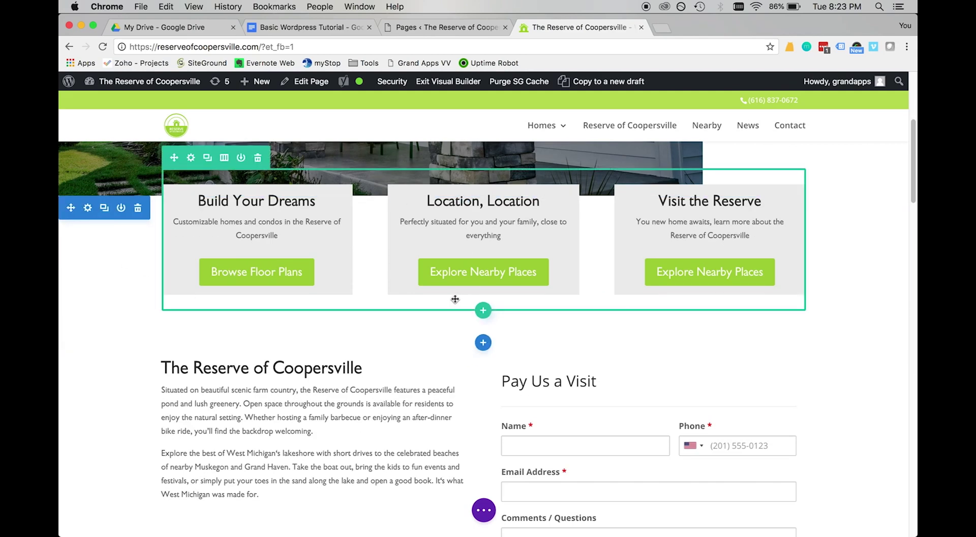
{"action": "scroll", "coordinate": [480, 216], "scroll_direction": "down", "scroll_amount": 2}
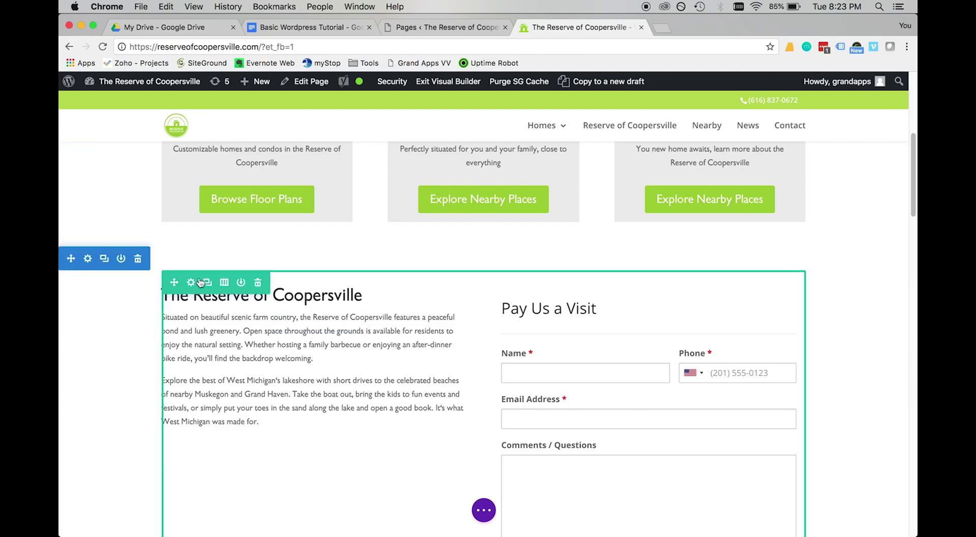
{"action": "scroll", "coordinate": [356, 228], "scroll_direction": "up", "scroll_amount": 10}
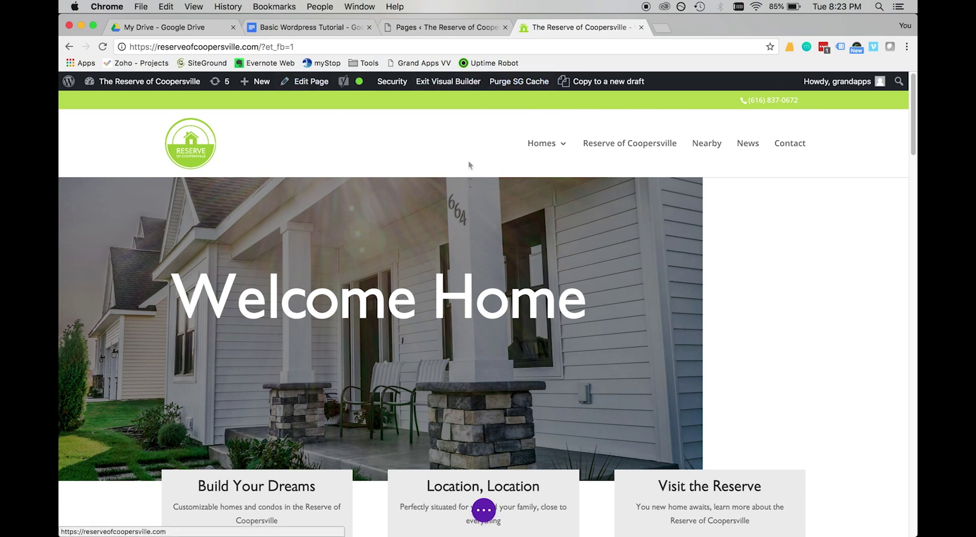
Step: Reveal the builder's page options and save control, collapse them, and exit the Visual Builder discarding all unsaved changes to view the live homepage
{"action": "left_click", "coordinate": [486, 512]}
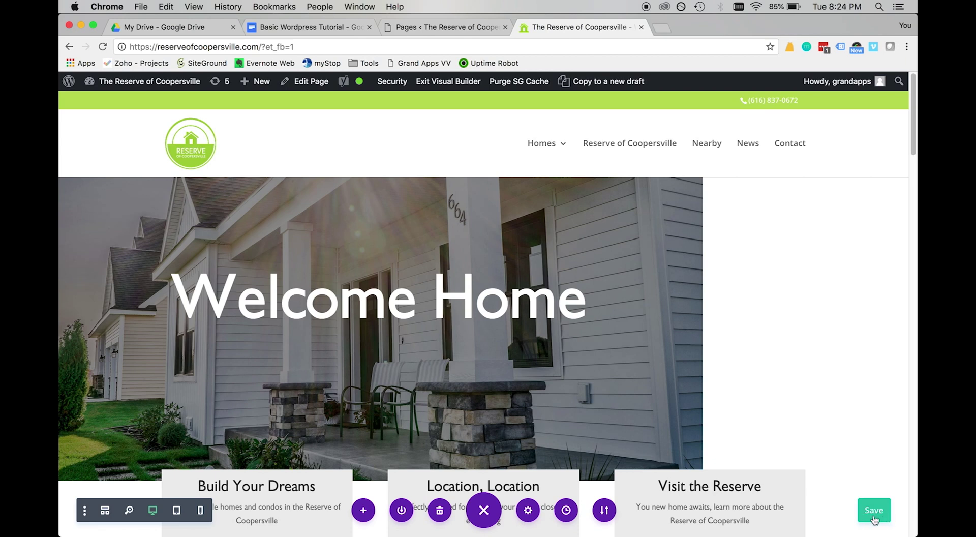
{"action": "left_click", "coordinate": [485, 515]}
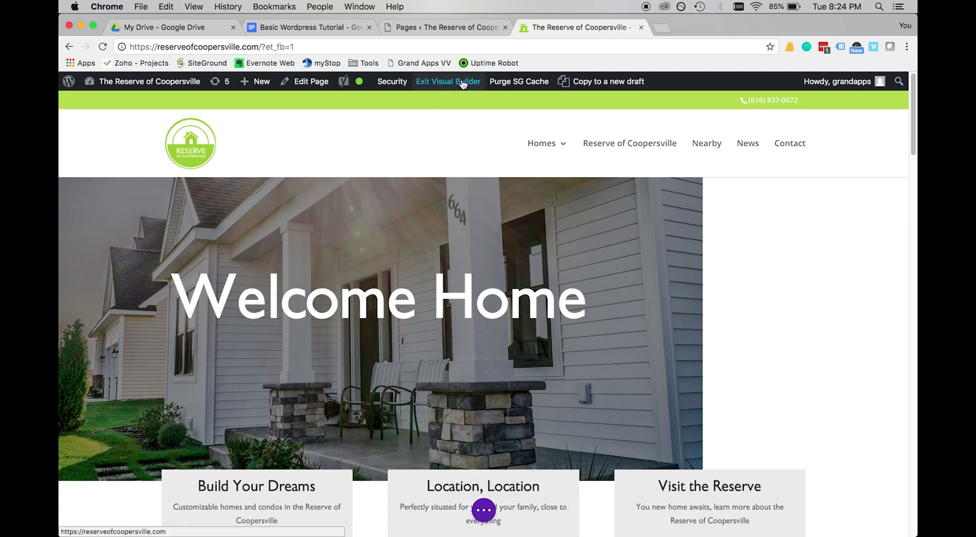
{"action": "left_click", "coordinate": [444, 82]}
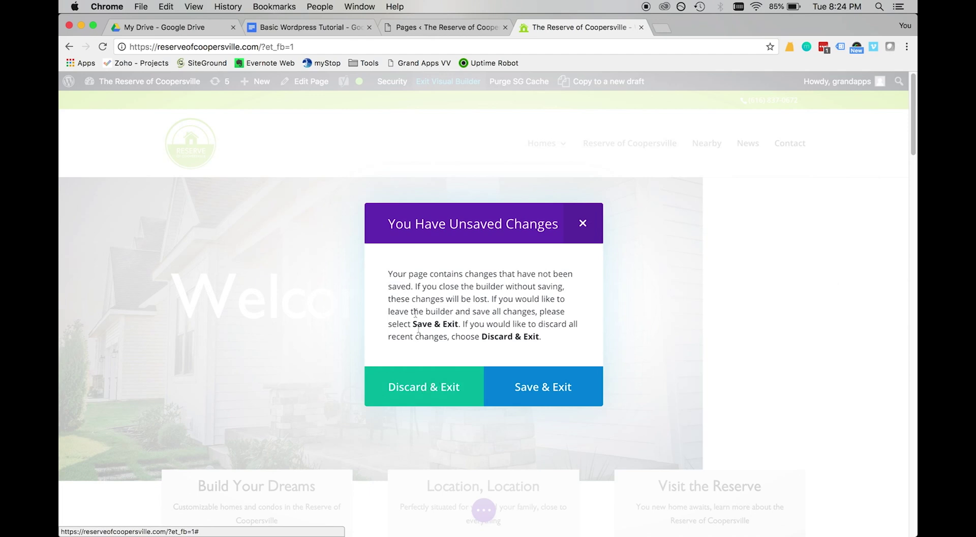
{"action": "left_click", "coordinate": [436, 387]}
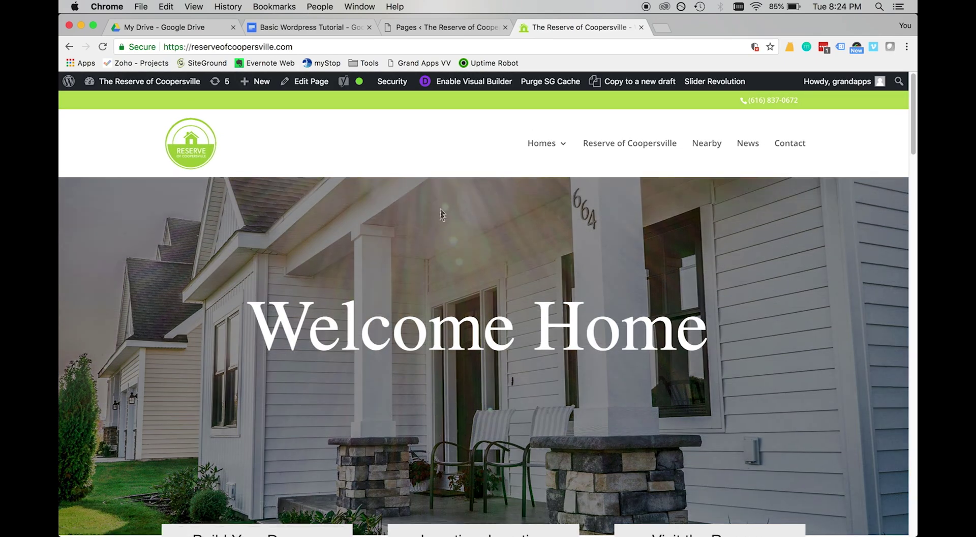
{"action": "scroll", "coordinate": [258, 251], "scroll_direction": "down", "scroll_amount": 7}
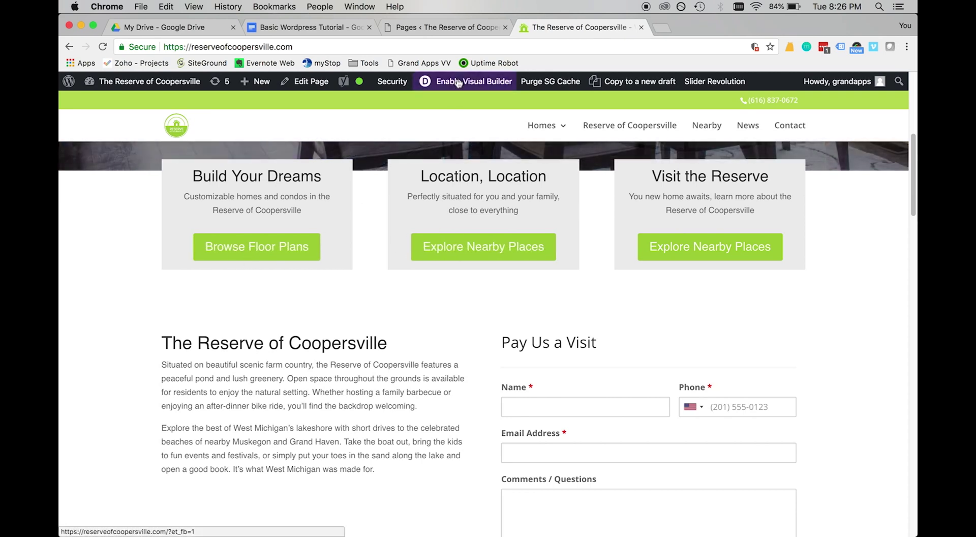
Step: Inspect the link settings of the Browse Floor Plans button in the Visual Builder and discard out of them without changes
{"action": "left_click", "coordinate": [472, 81]}
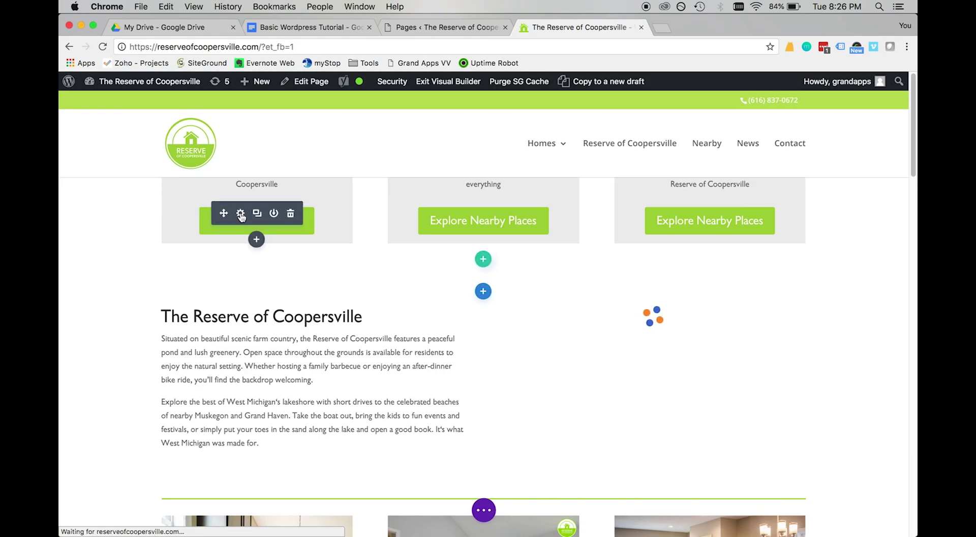
{"action": "left_click", "coordinate": [241, 214]}
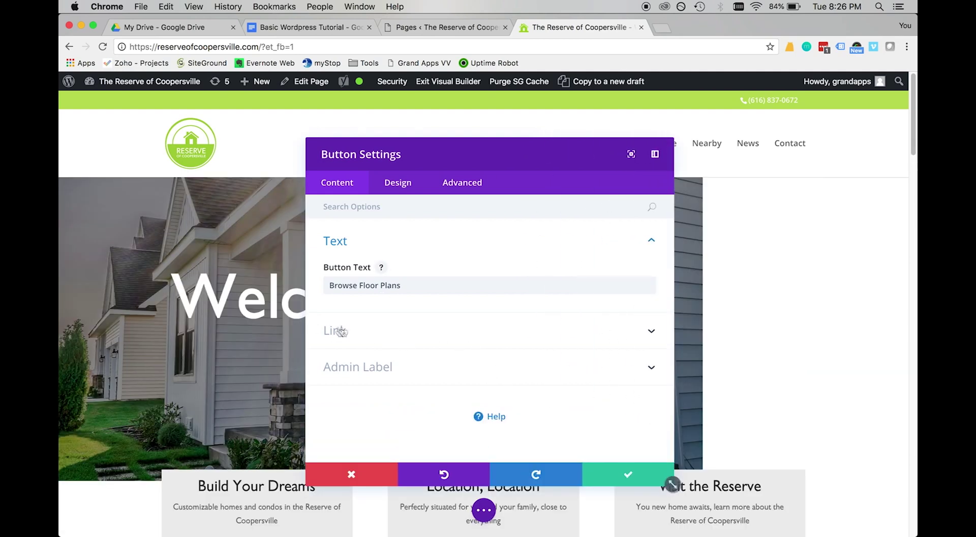
{"action": "left_click", "coordinate": [350, 331]}
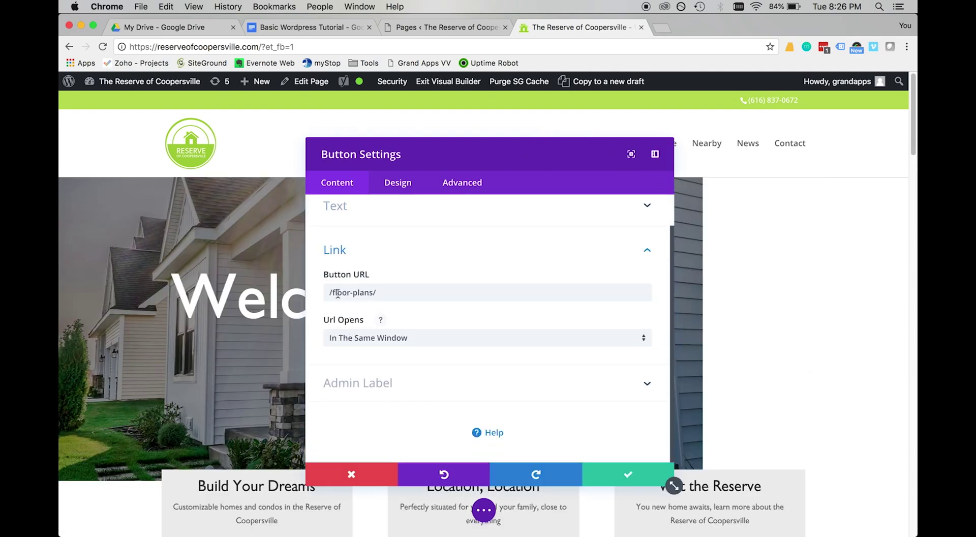
{"action": "left_click_drag", "start_coordinate": [329, 292], "coordinate": [372, 287]}
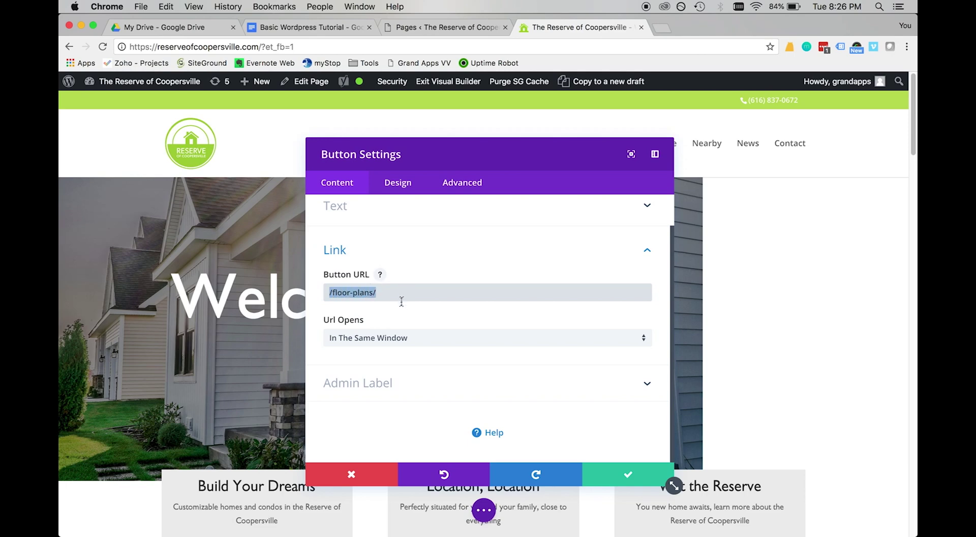
{"action": "scroll", "coordinate": [307, 348], "scroll_direction": "down", "scroll_amount": 3}
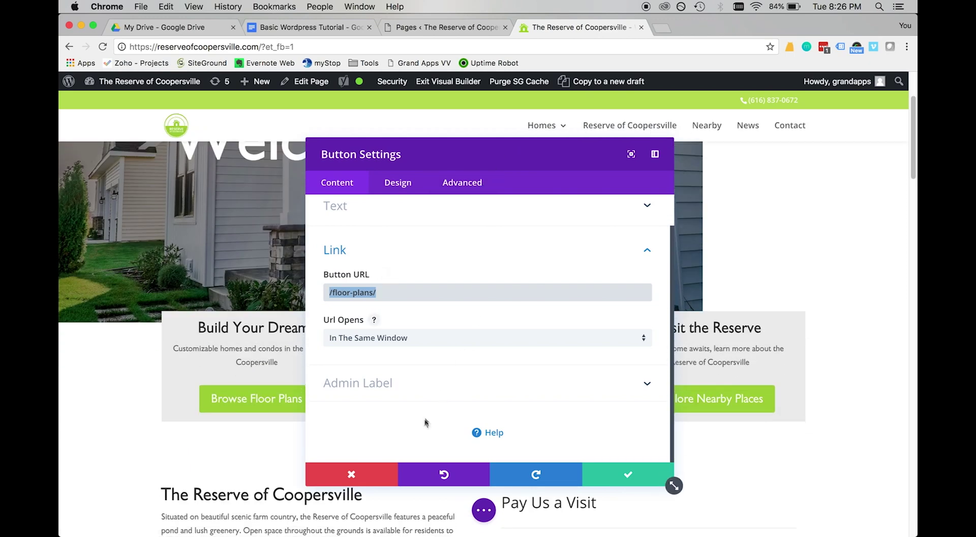
{"action": "left_click", "coordinate": [346, 477]}
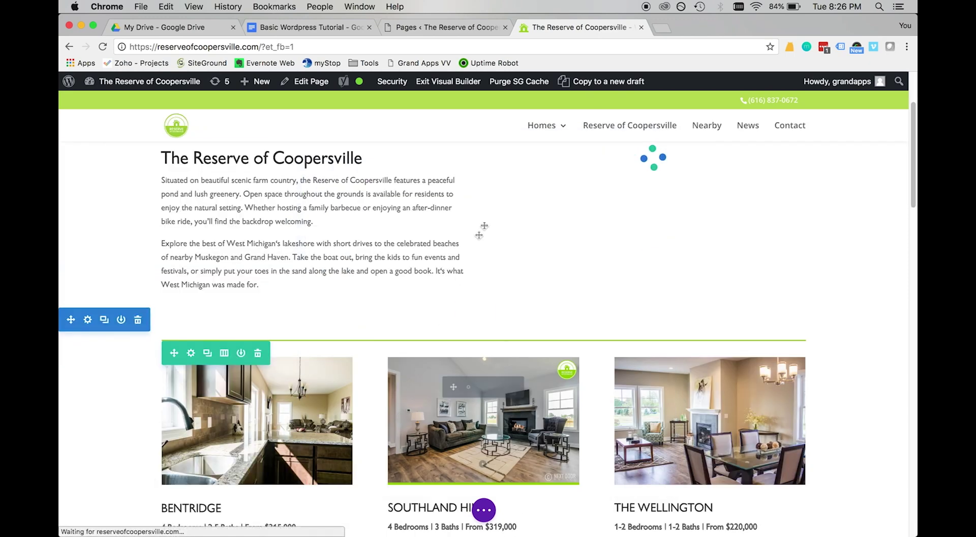
Step: Visit the site's News page and copy its web address
{"action": "left_click", "coordinate": [699, 127]}
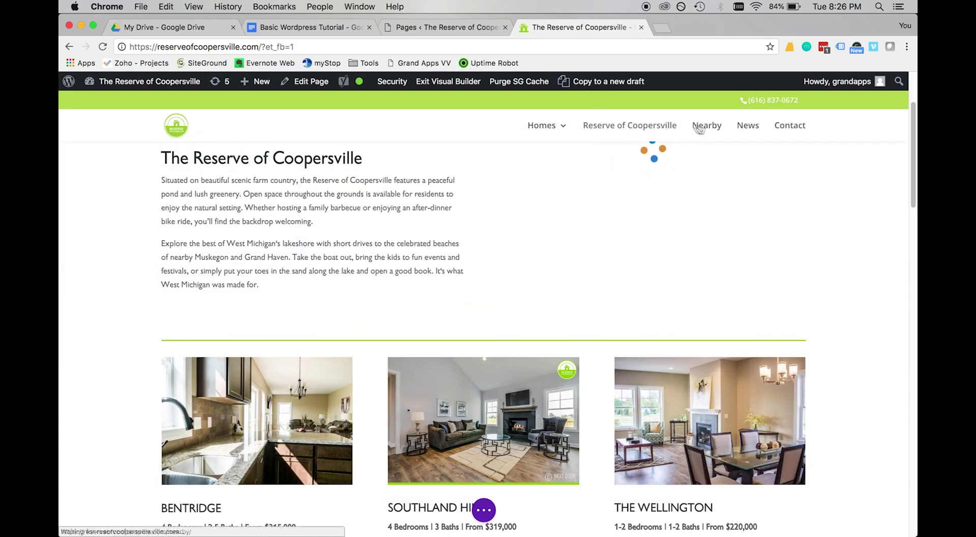
{"action": "left_click", "coordinate": [750, 130]}
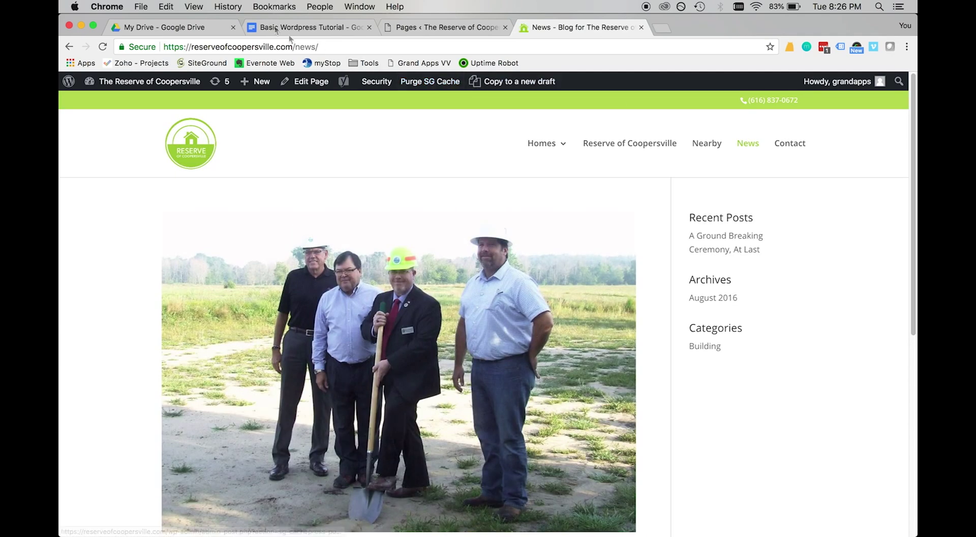
{"action": "left_click", "coordinate": [322, 47]}
{"action": "key", "text": "super+c"}
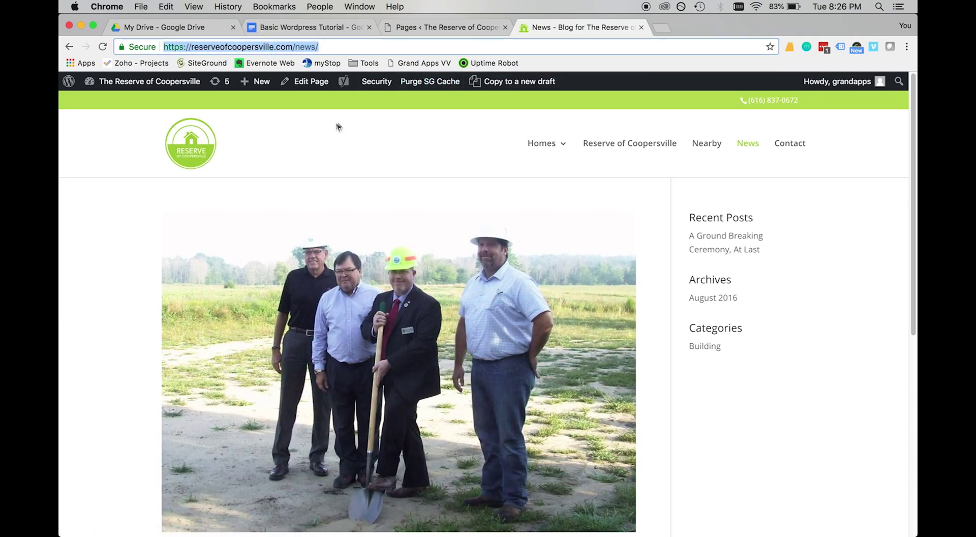
Step: Open the homepage in the backend page editor and view the text and link settings of the Browse Floor Plans button module
{"action": "left_click", "coordinate": [206, 158]}
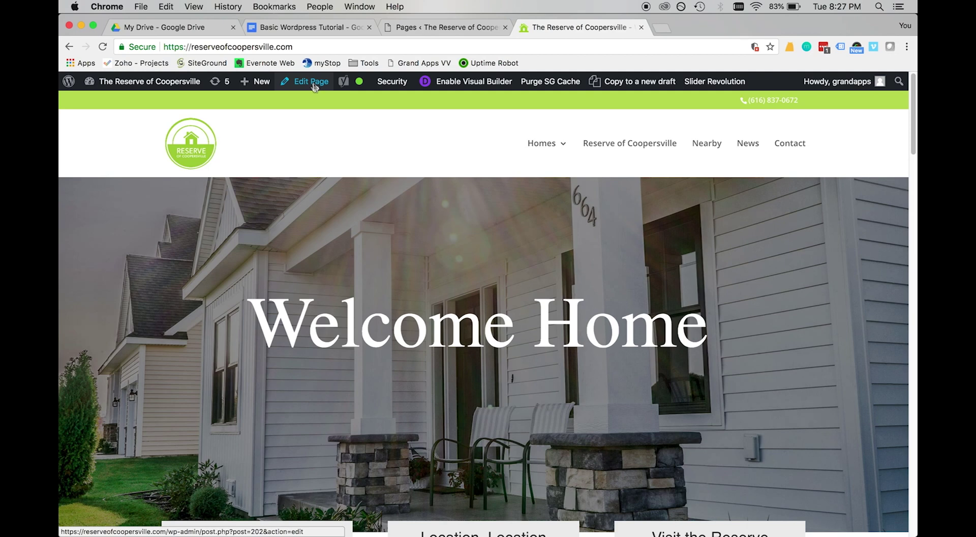
{"action": "left_click", "coordinate": [315, 87]}
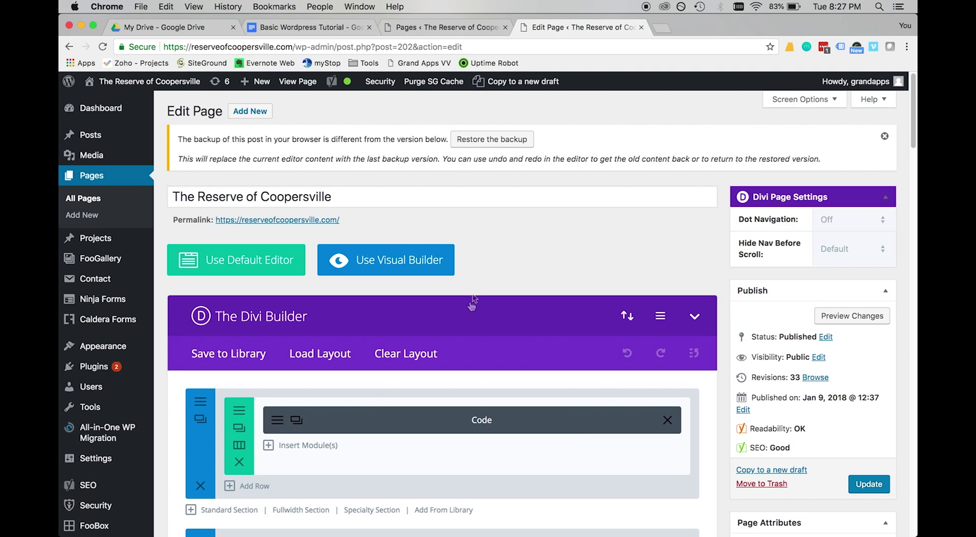
{"action": "scroll", "coordinate": [462, 325], "scroll_direction": "down", "scroll_amount": 7}
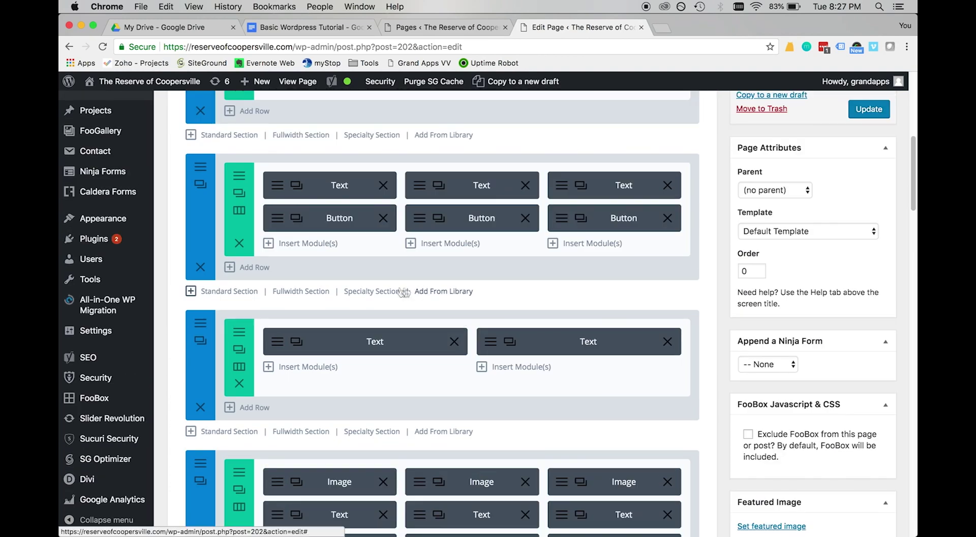
{"action": "left_click", "coordinate": [278, 220]}
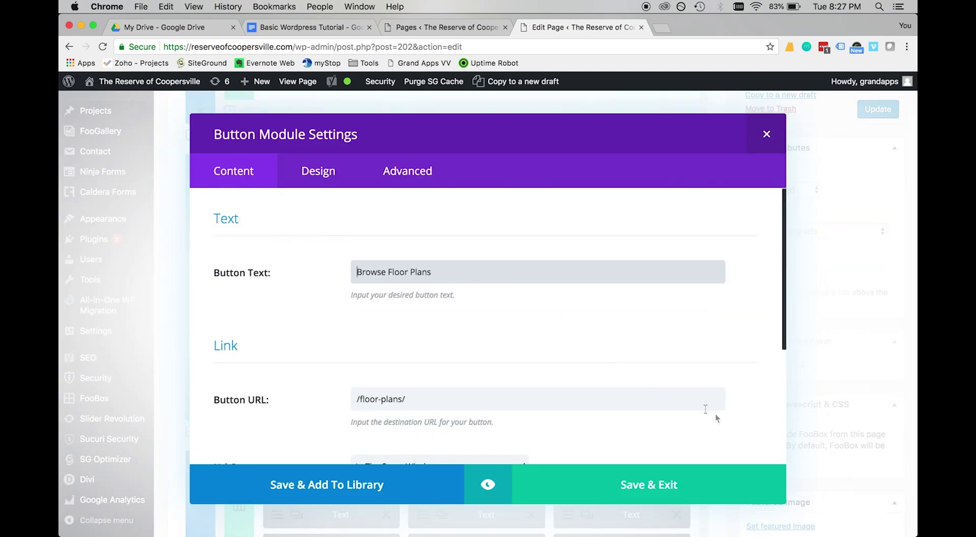
{"action": "scroll", "coordinate": [325, 358], "scroll_direction": "down", "scroll_amount": 2}
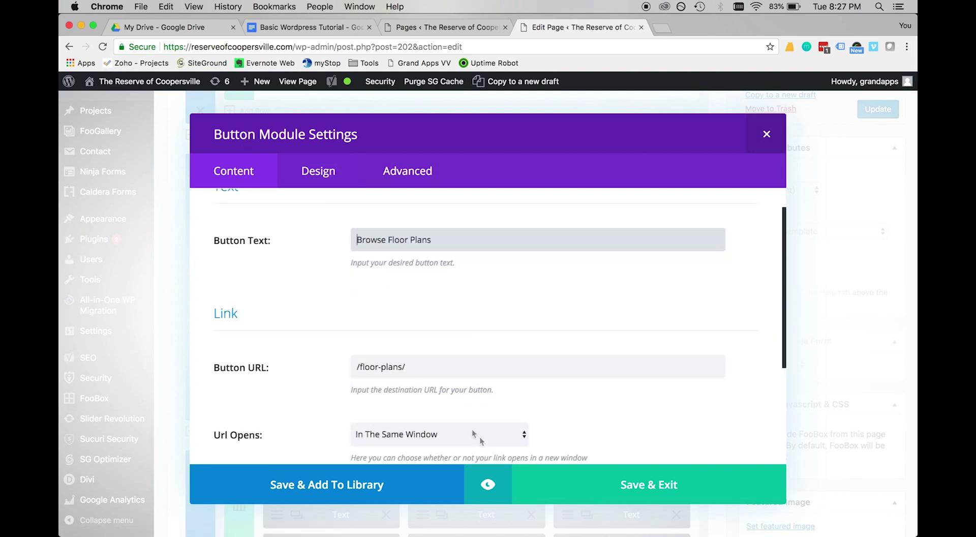
{"action": "left_click_drag", "start_coordinate": [357, 367], "coordinate": [419, 365]}
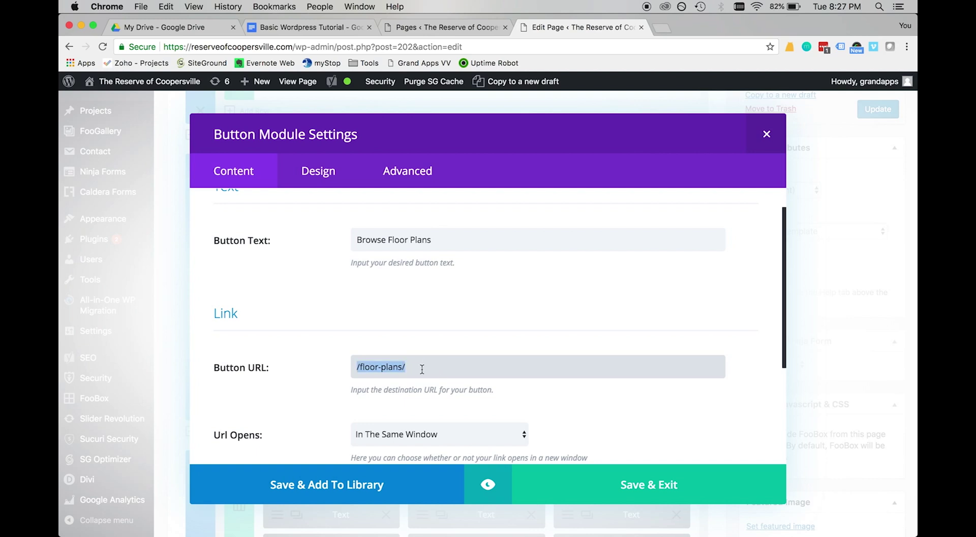
{"action": "key", "text": "super+v"}
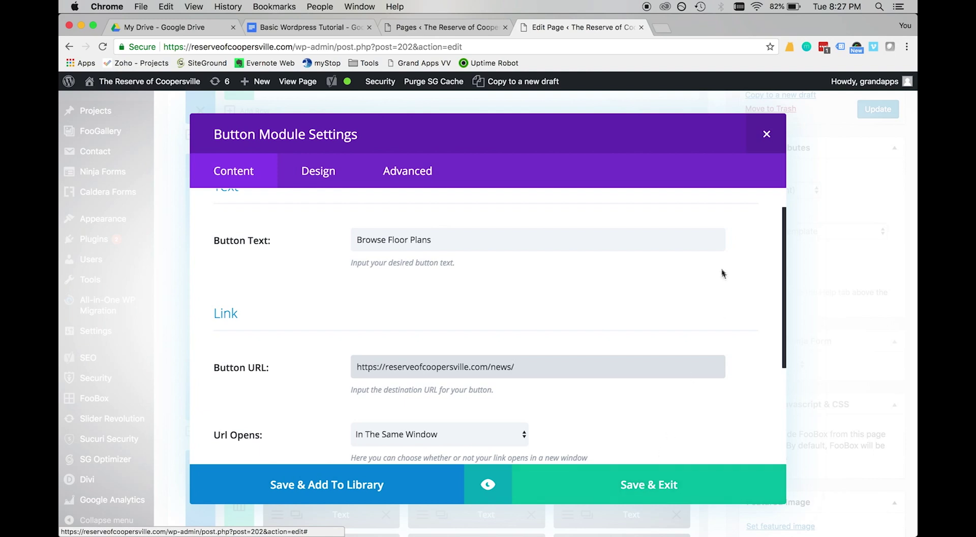
{"action": "left_click", "coordinate": [765, 137]}
Step: Leave the page editor without updating, discarding any changes, and examine the Browse Floor Plans button and nearby content on the live homepage
{"action": "scroll", "coordinate": [685, 194], "scroll_direction": "up", "scroll_amount": 4}
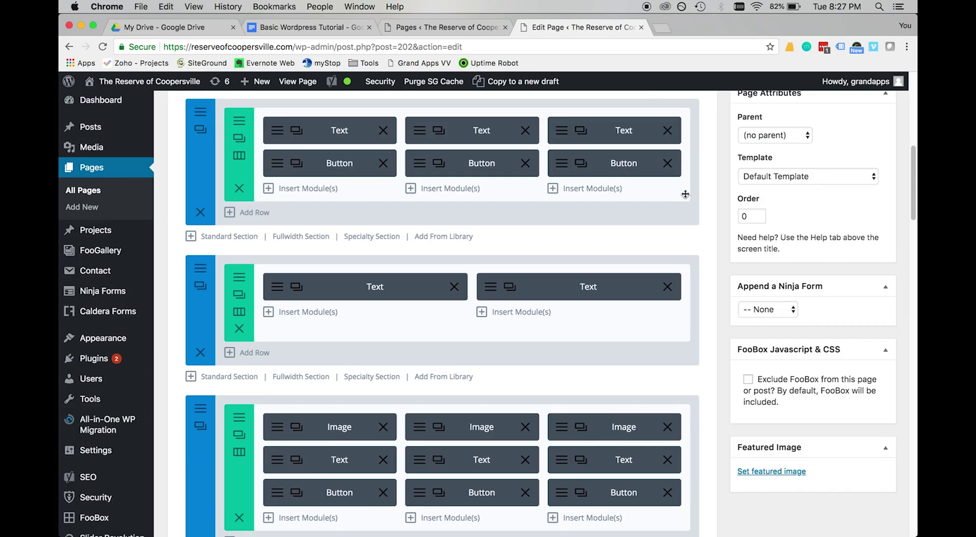
{"action": "scroll", "coordinate": [685, 193], "scroll_direction": "up", "scroll_amount": 10}
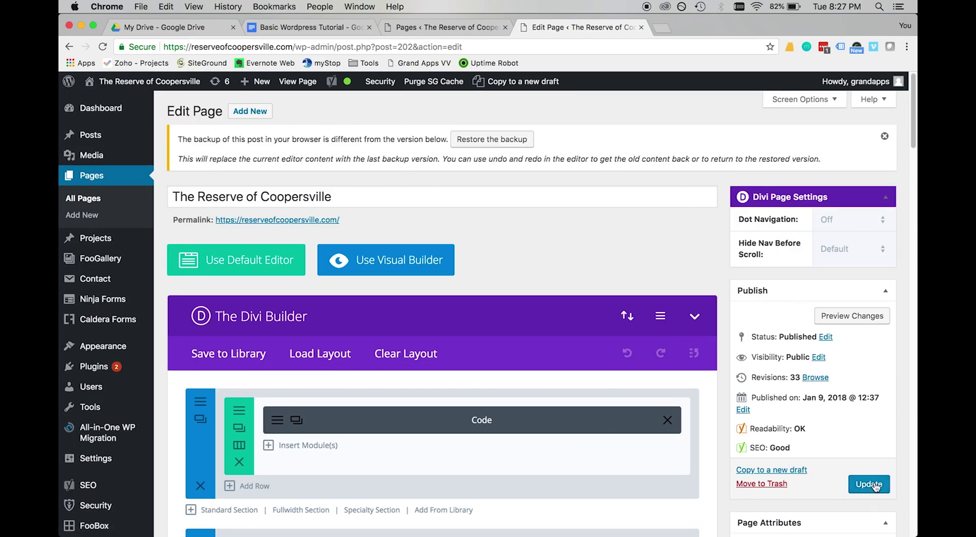
{"action": "left_click", "coordinate": [291, 77]}
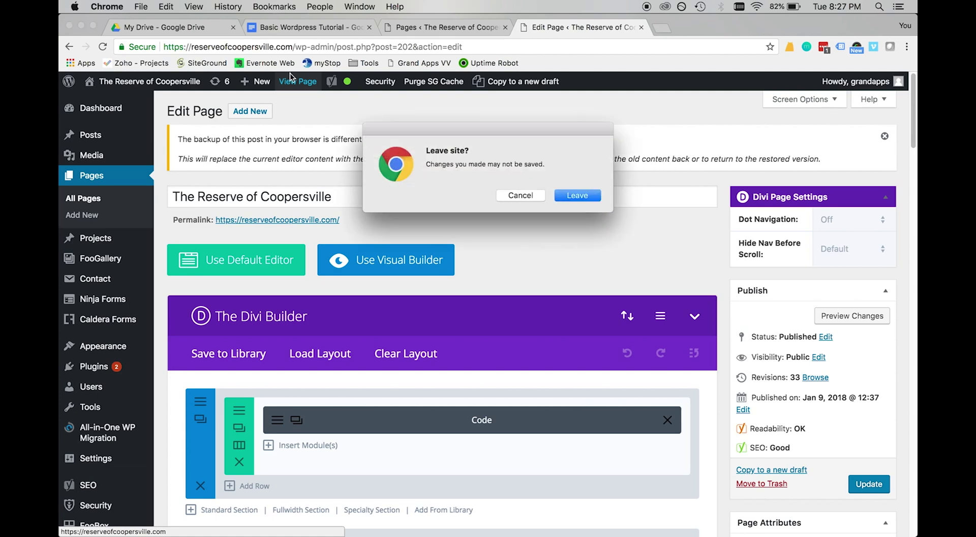
{"action": "left_click", "coordinate": [559, 195]}
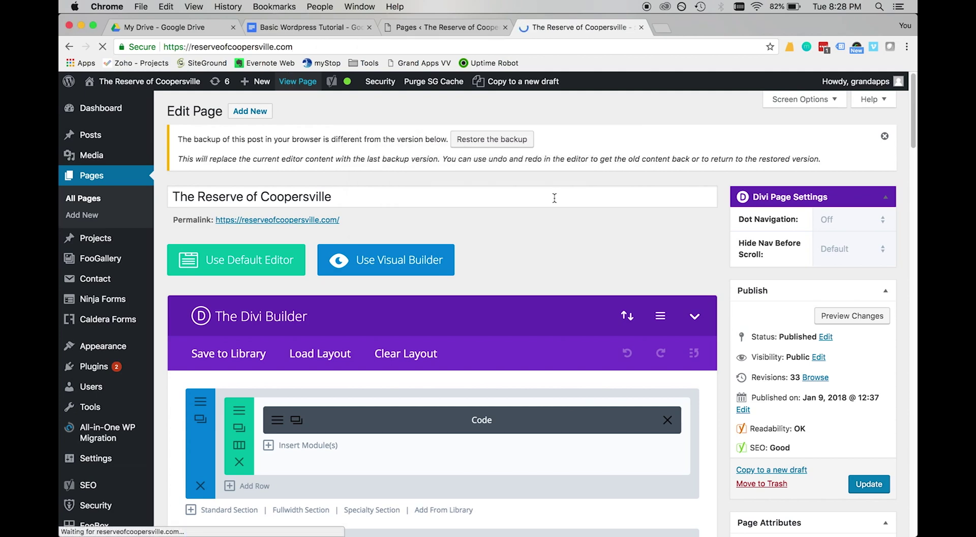
{"action": "scroll", "coordinate": [389, 411], "scroll_direction": "down", "scroll_amount": 10}
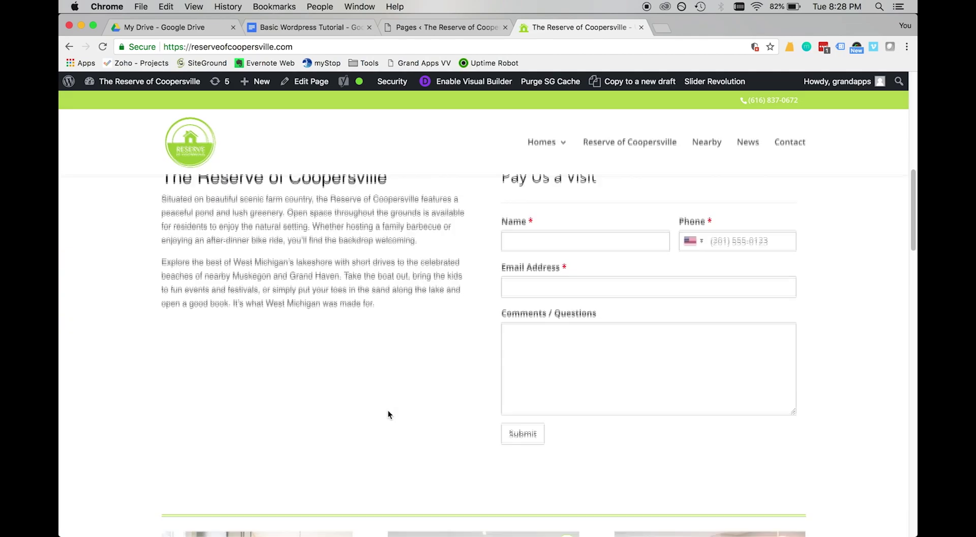
{"action": "scroll", "coordinate": [389, 410], "scroll_direction": "up", "scroll_amount": 9}
{"action": "scroll", "coordinate": [343, 354], "scroll_direction": "down", "scroll_amount": 4}
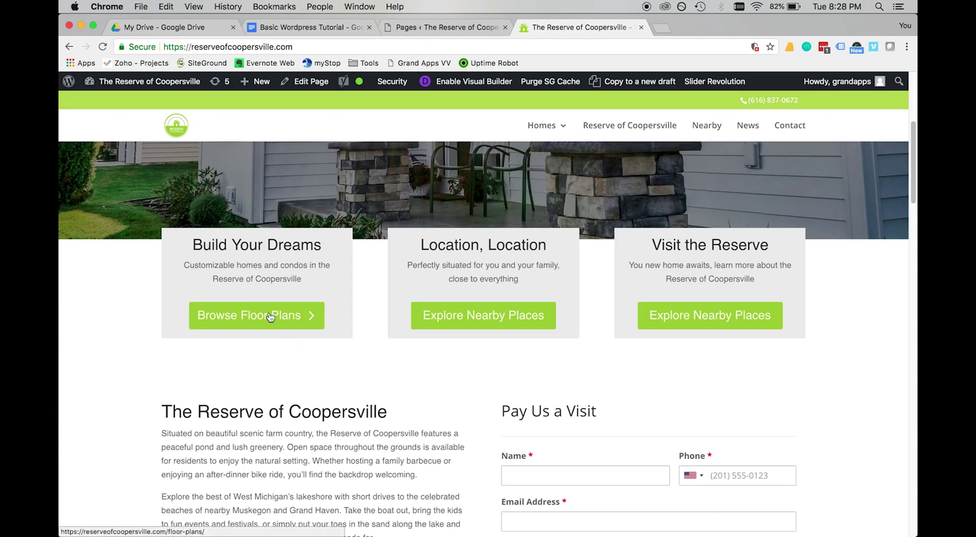
{"action": "scroll", "coordinate": [429, 394], "scroll_direction": "down", "scroll_amount": 1}
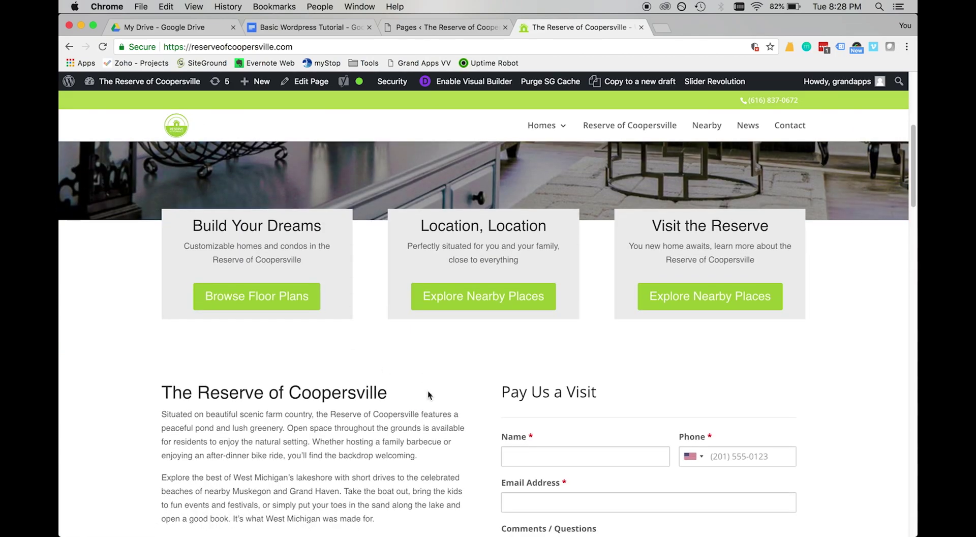
{"action": "scroll", "coordinate": [428, 389], "scroll_direction": "down", "scroll_amount": 4}
{"action": "scroll", "coordinate": [427, 390], "scroll_direction": "up", "scroll_amount": 10}
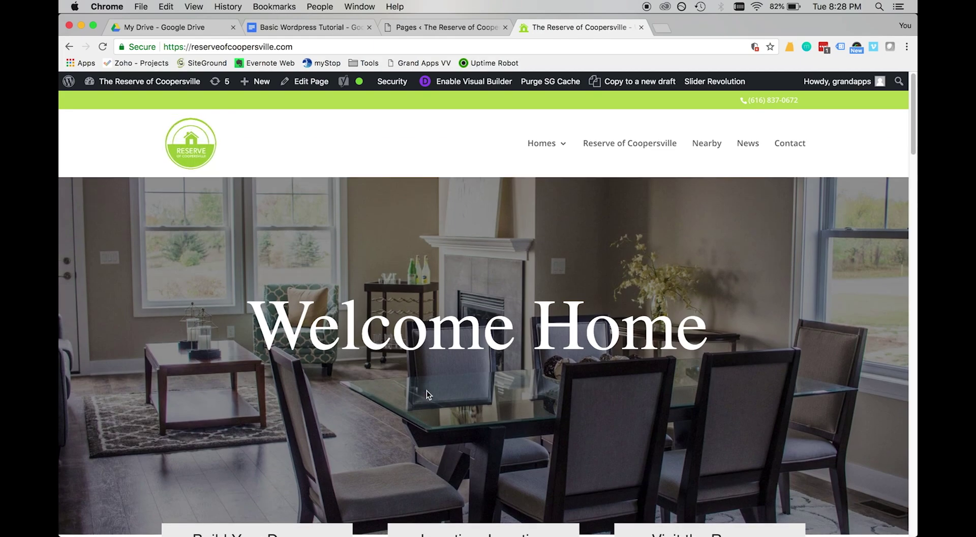